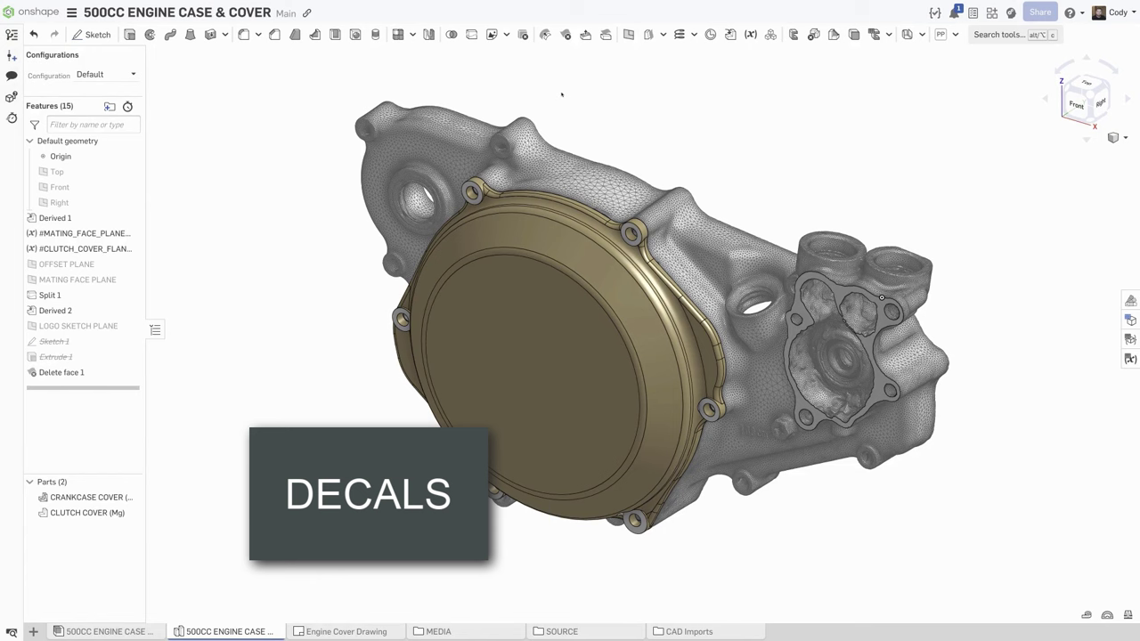
Expand the Transform dropdown to reveal the Wrap and Decal features
left_click(506, 35)
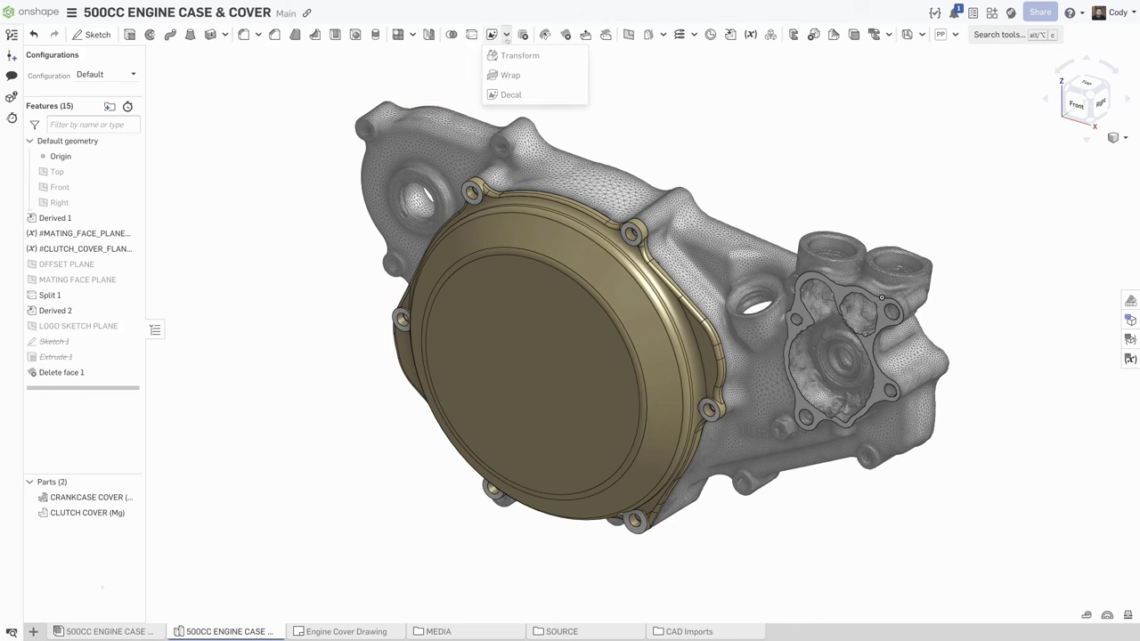
Import the HRD LOGO (GREY).png image file into the document
left_click(33, 631)
left_click(58, 613)
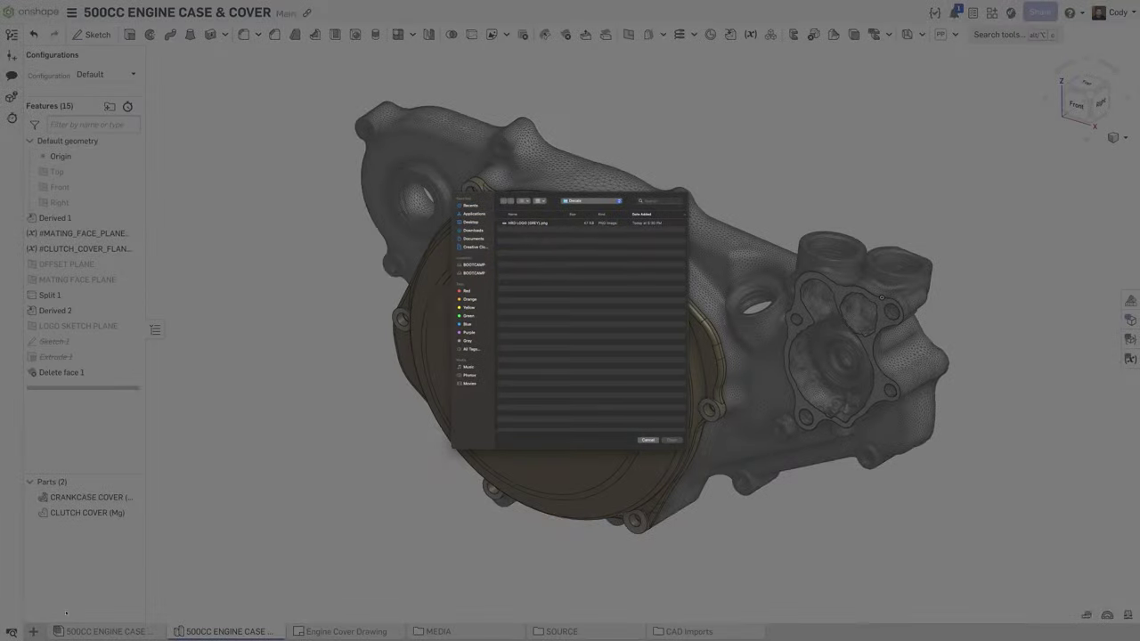
left_click(517, 223)
key("Return")
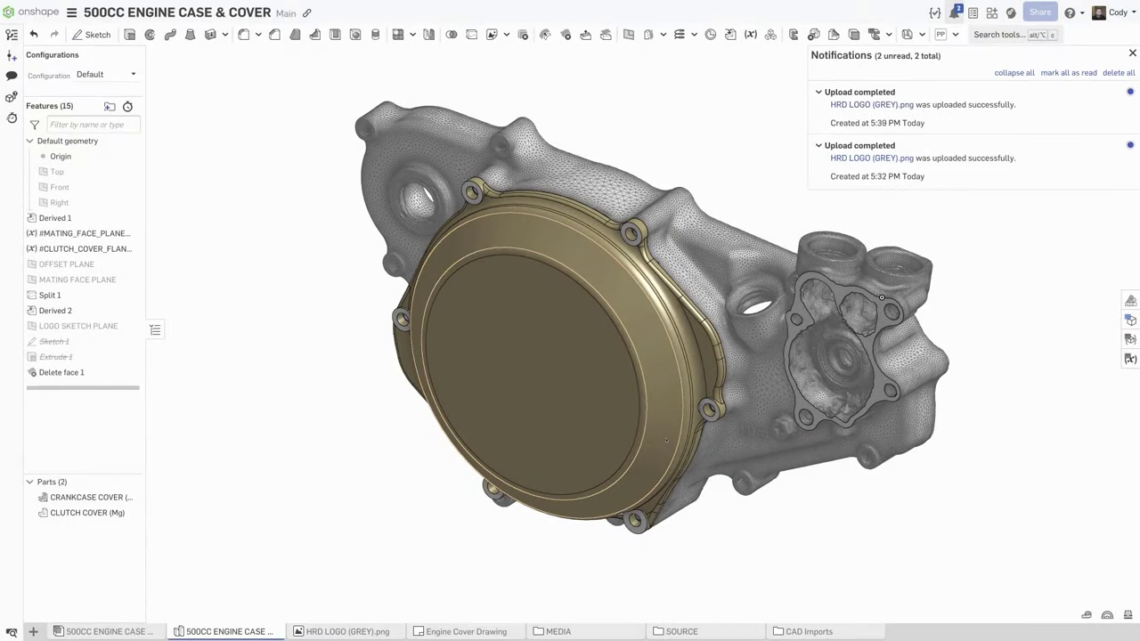
Place HRD LOGO (GREY).png as a decal on the cover's round face, viewed from the front
left_click(506, 34)
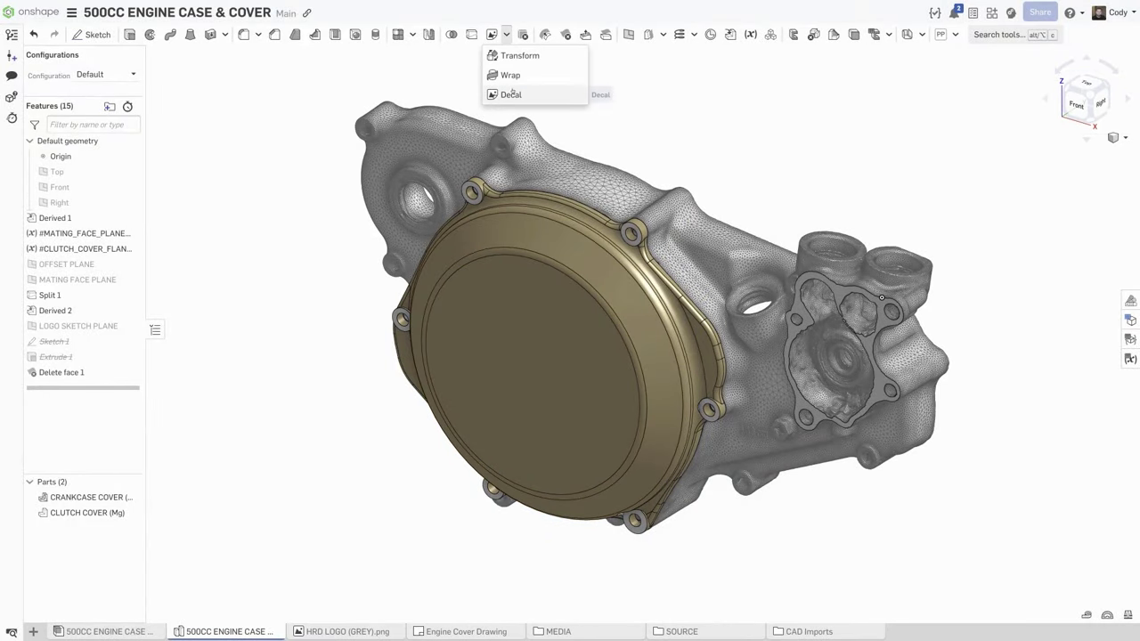
left_click(508, 93)
left_click(267, 103)
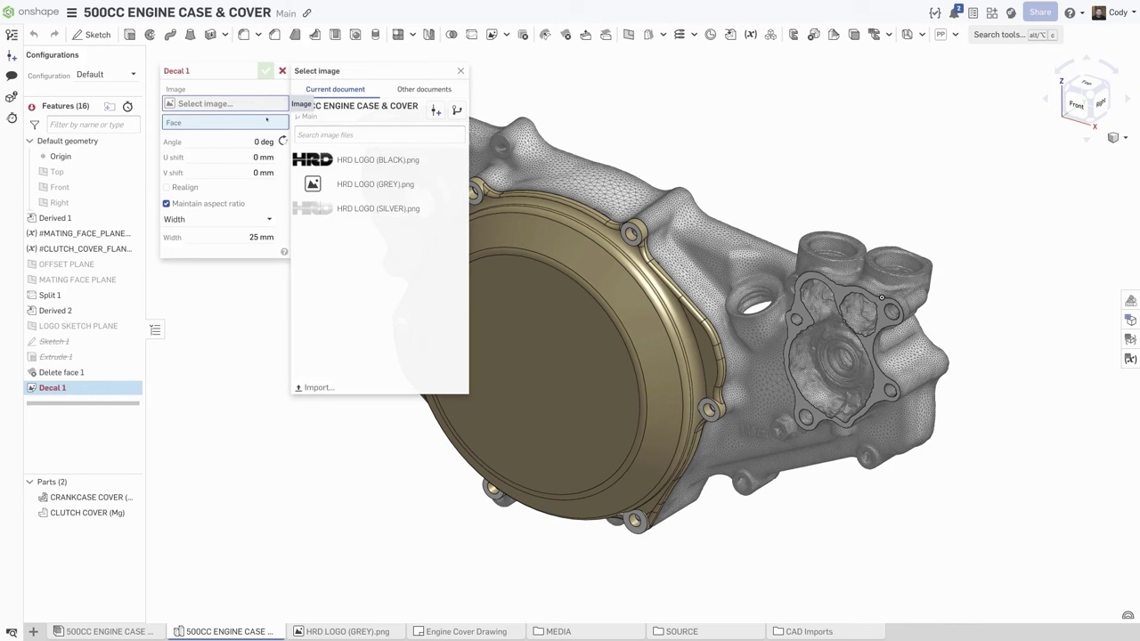
left_click(338, 185)
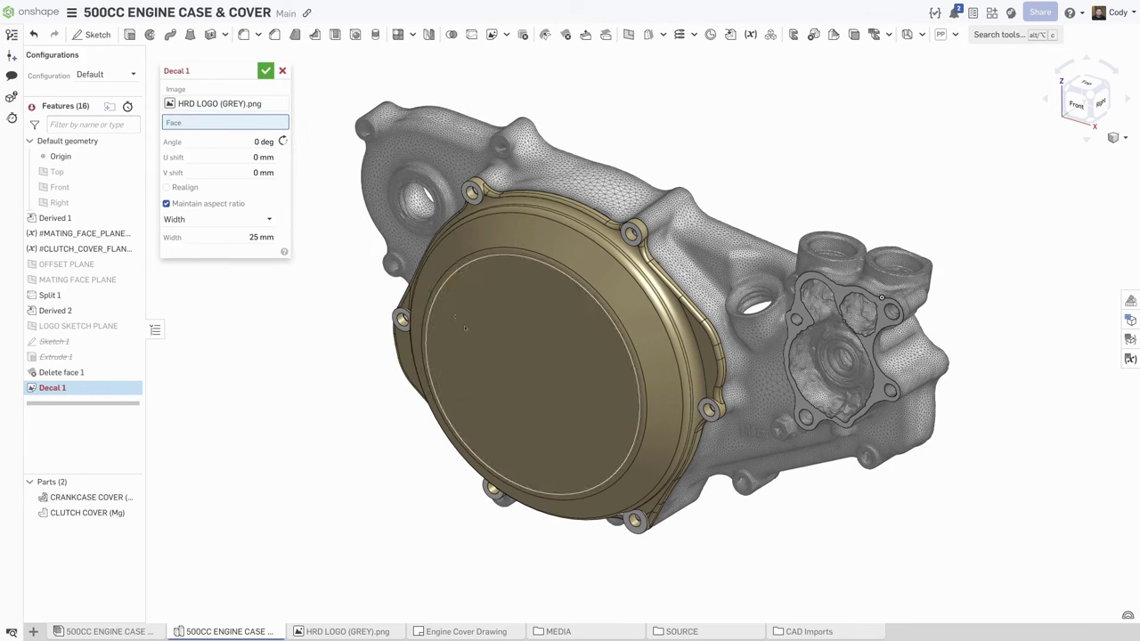
left_click(465, 328)
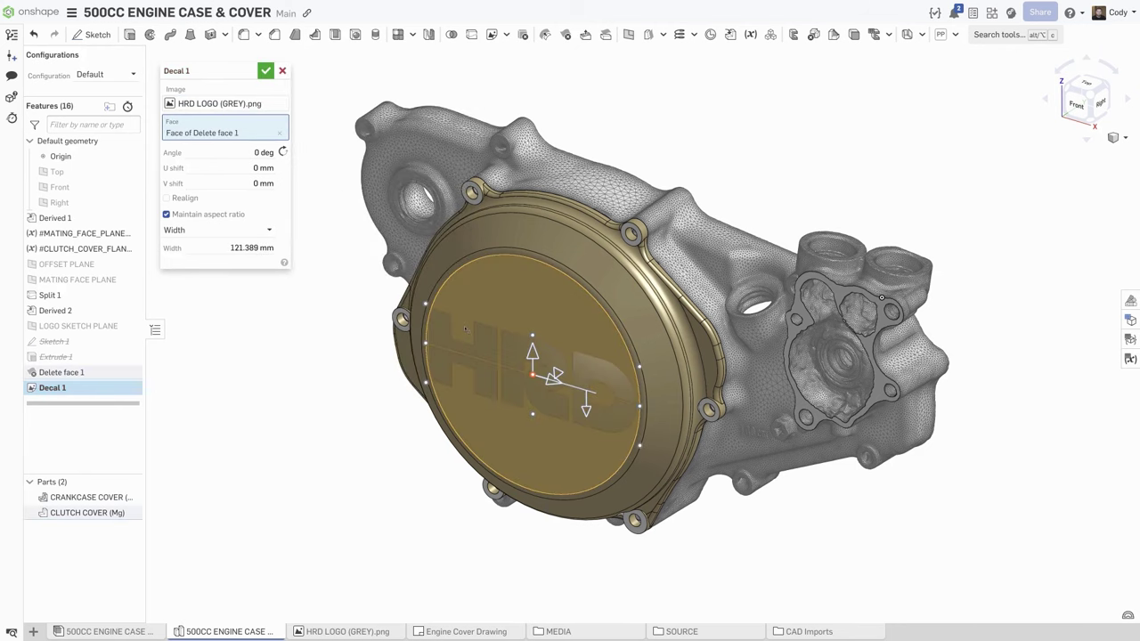
key("n")
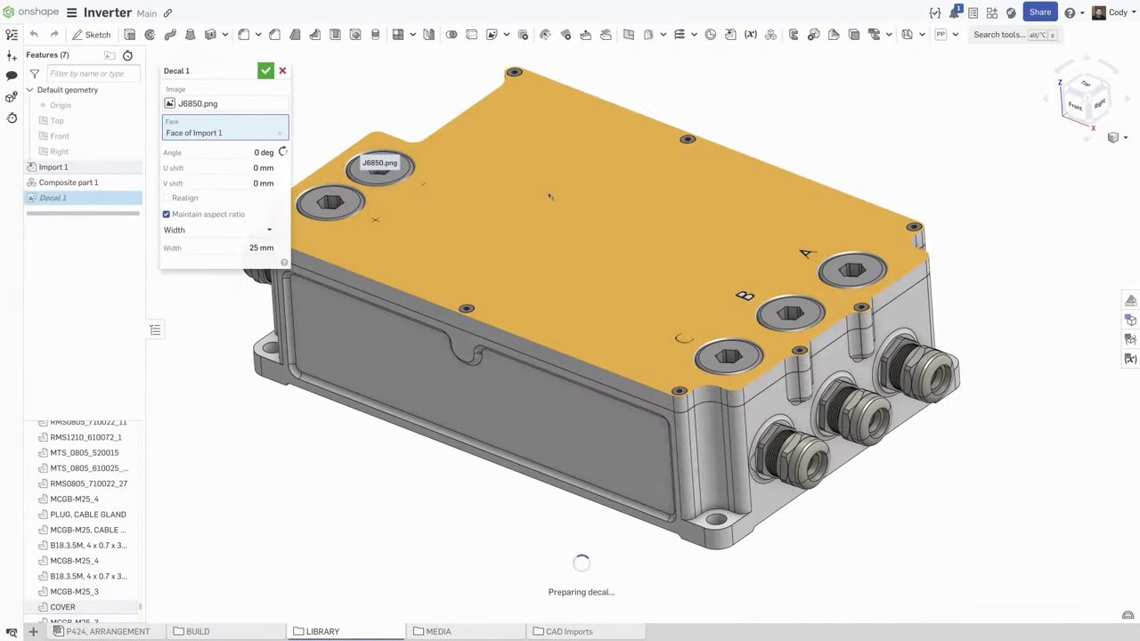
Reapply the J6850.png WARNING decal to the inverter's top face and shrink it to 181.884 mm wide
left_click(549, 194)
left_click(549, 194)
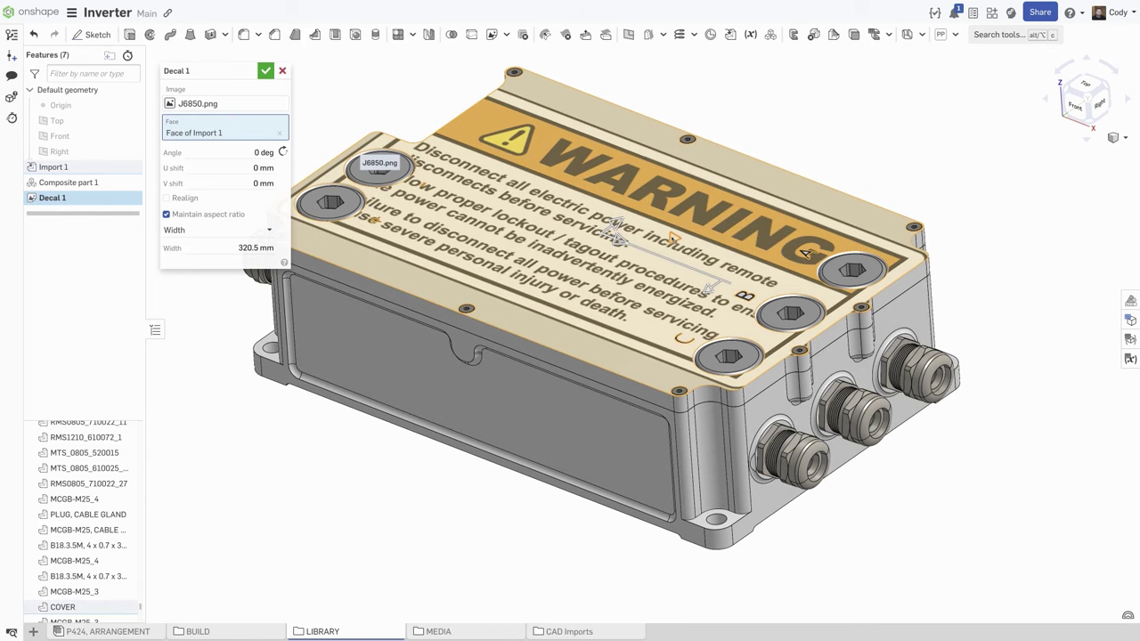
left_click_drag(674, 239, 645, 235)
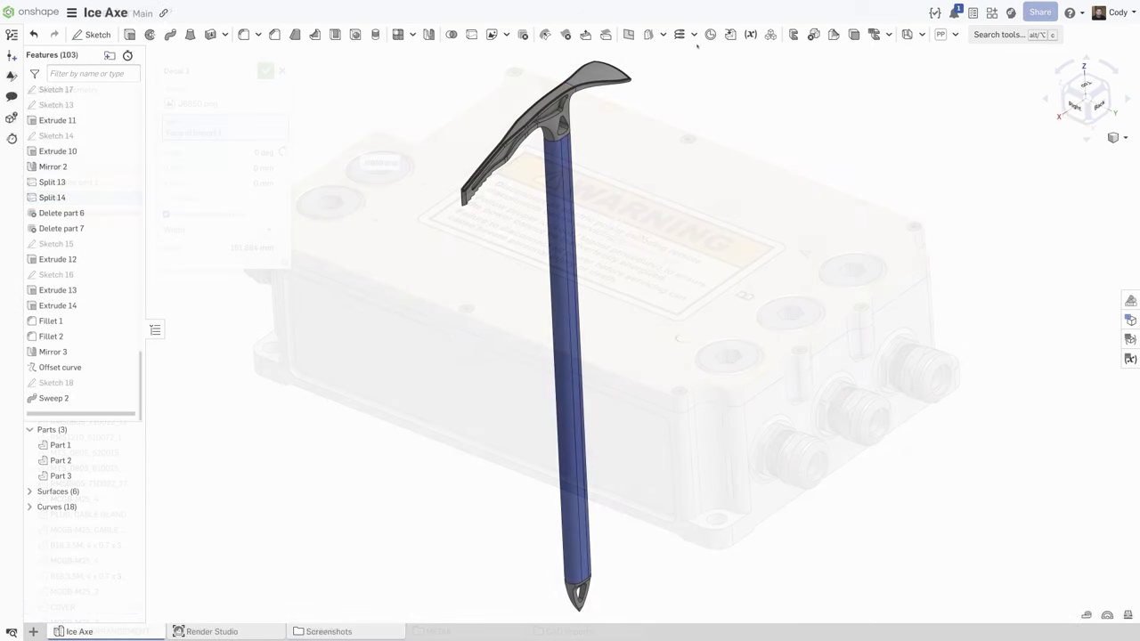
Zoom to Sweep 2 on the axe head, then reopen and accept the 0.062 in Offset curve
left_click(694, 35)
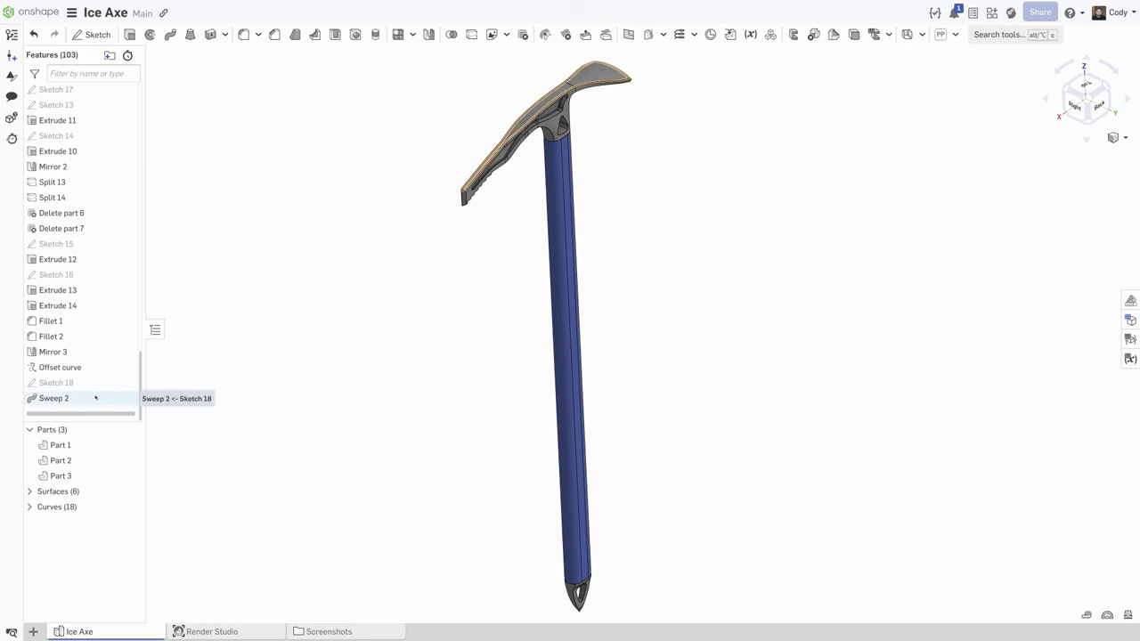
left_click(96, 399)
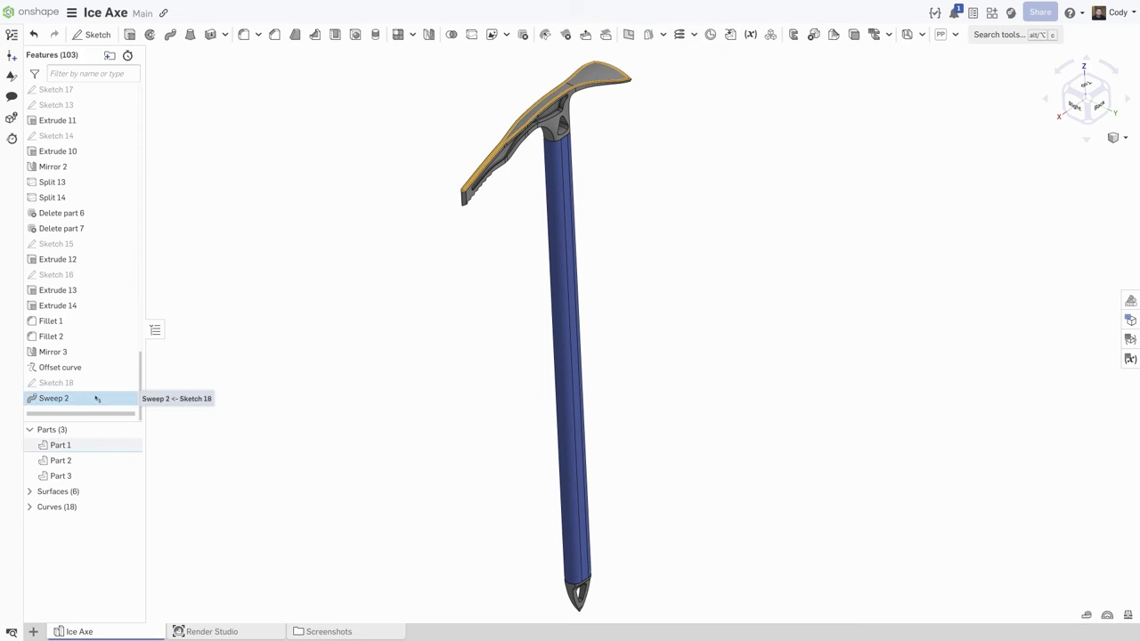
right_click(96, 399)
left_click(141, 504)
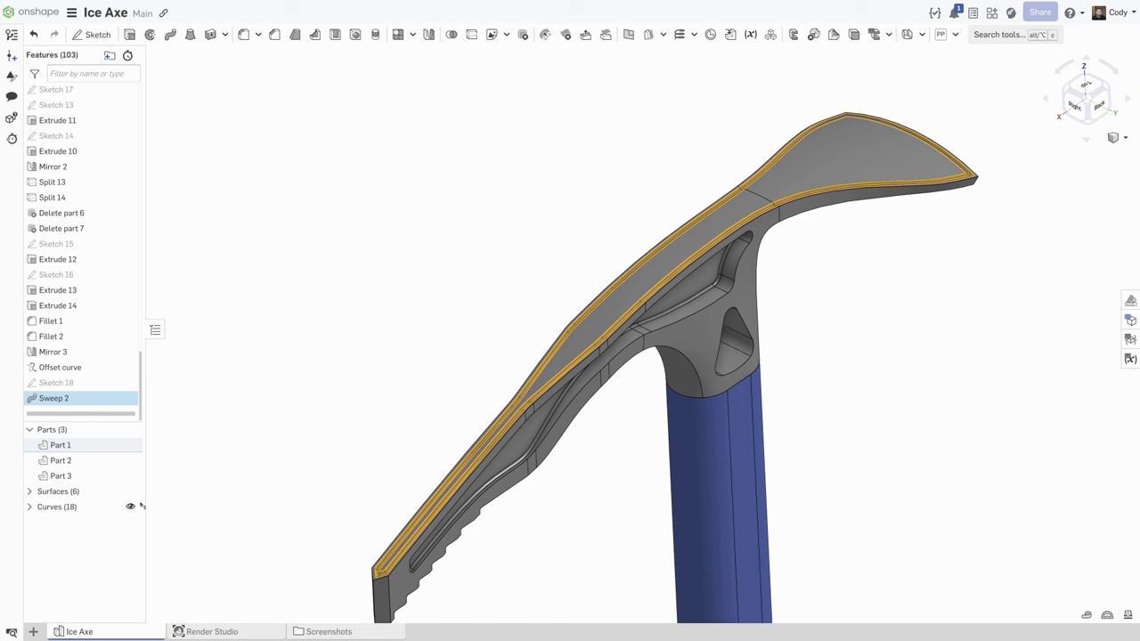
double_click(59, 367)
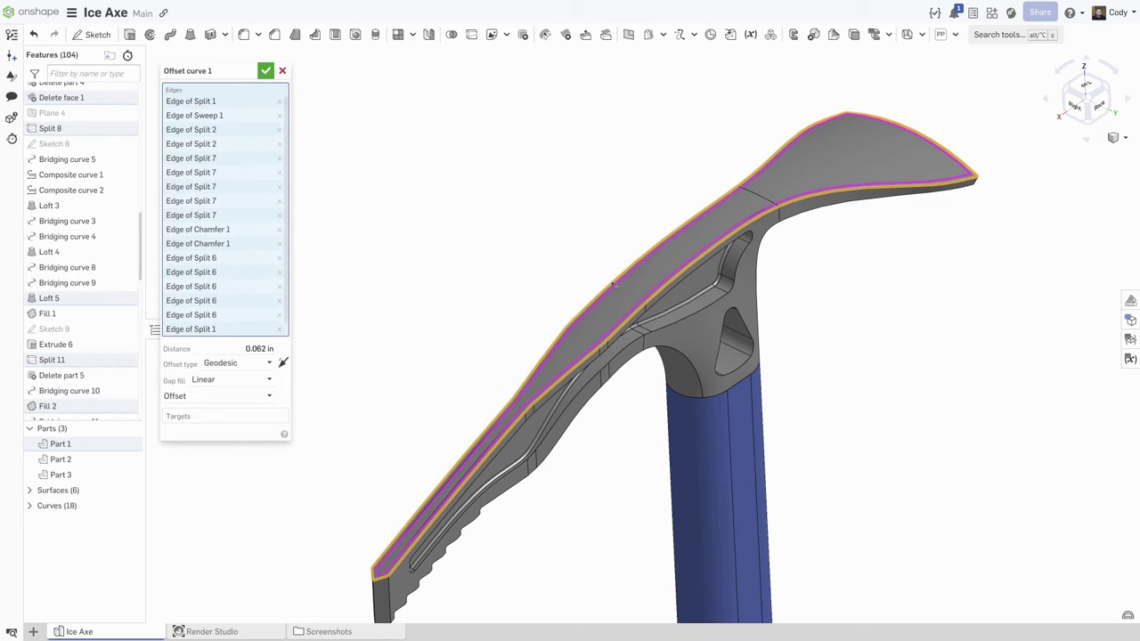
left_click(276, 74)
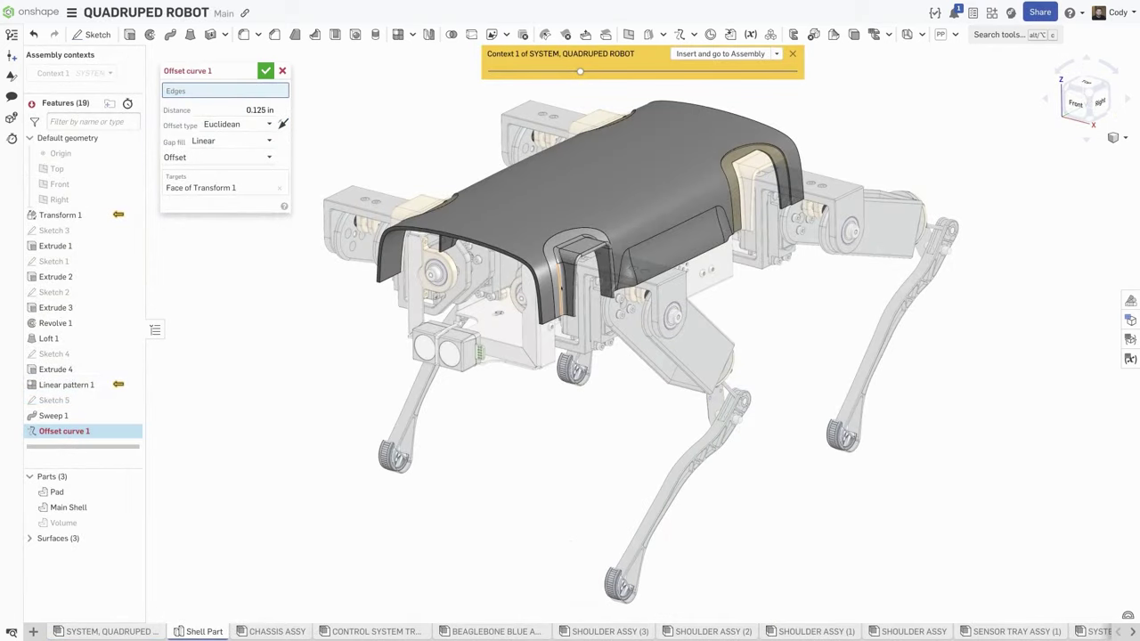
Select the five cutout edges of the robot shell for a 0.125 in offset curve
scroll(552, 267, "up", 5)
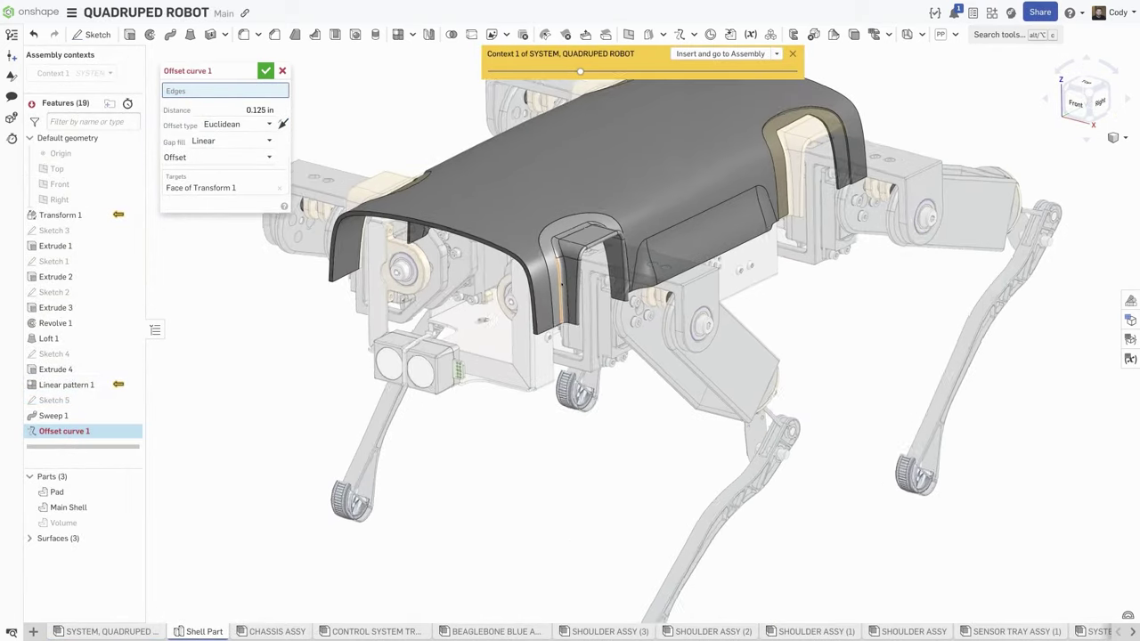
left_click(551, 268)
left_click(556, 285)
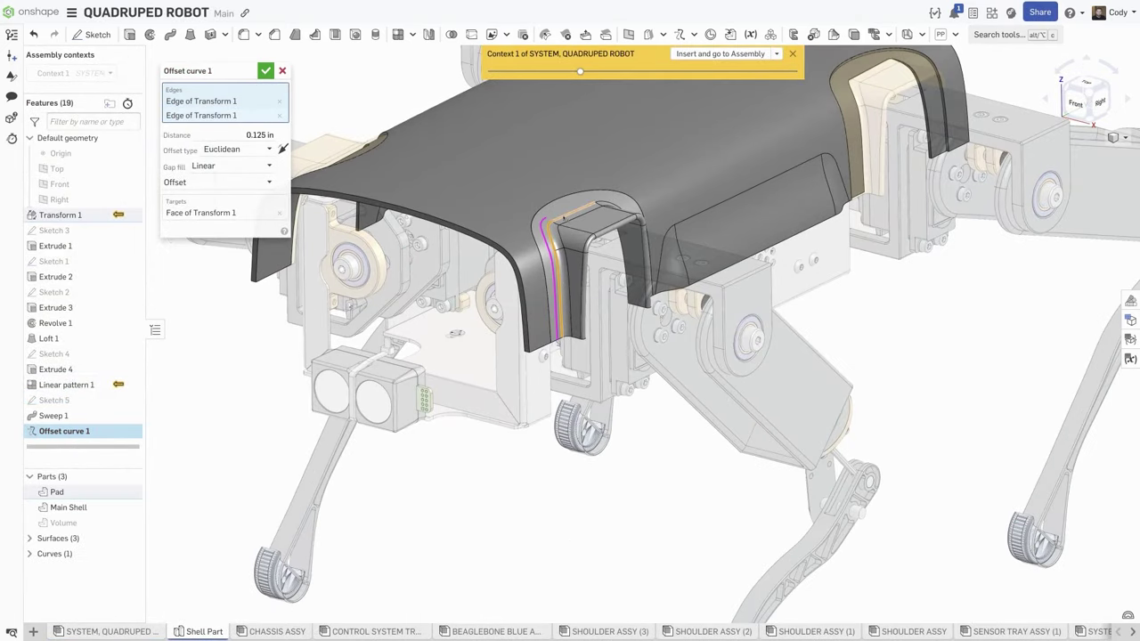
left_click(574, 210)
left_click(613, 210)
right_click_drag(613, 210, 622, 233)
left_click(622, 234)
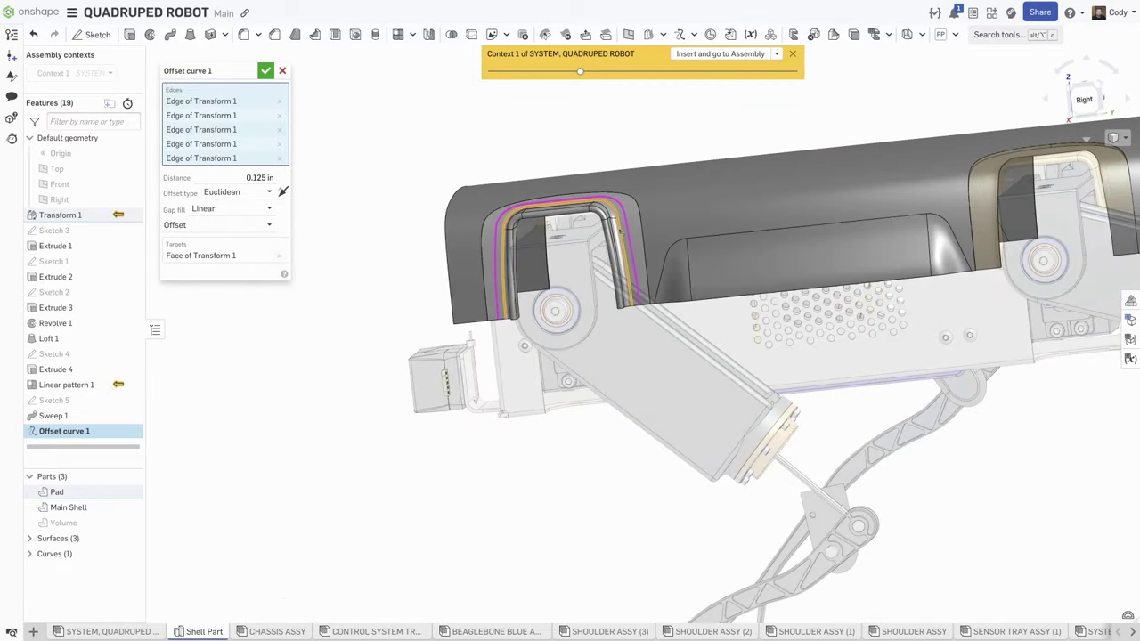
Use Offset and extend with trim, trim the start 0.18 in, then pattern 8 times along Curve 1
left_click(283, 231)
left_click(196, 258)
left_click(178, 242)
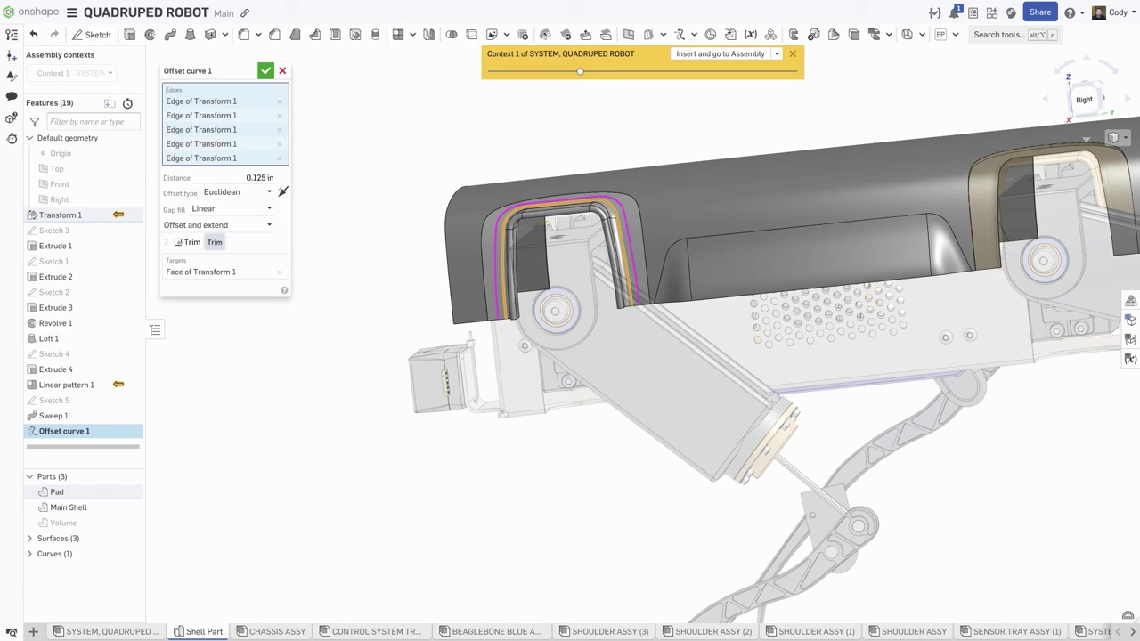
left_click_drag(500, 337, 498, 326)
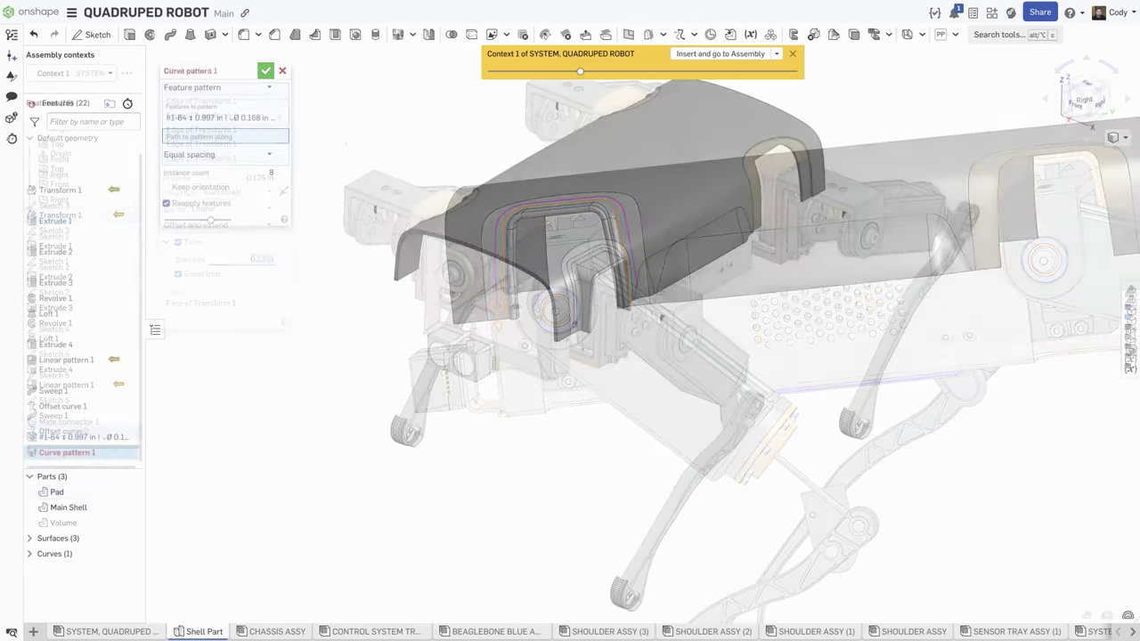
left_click(62, 407)
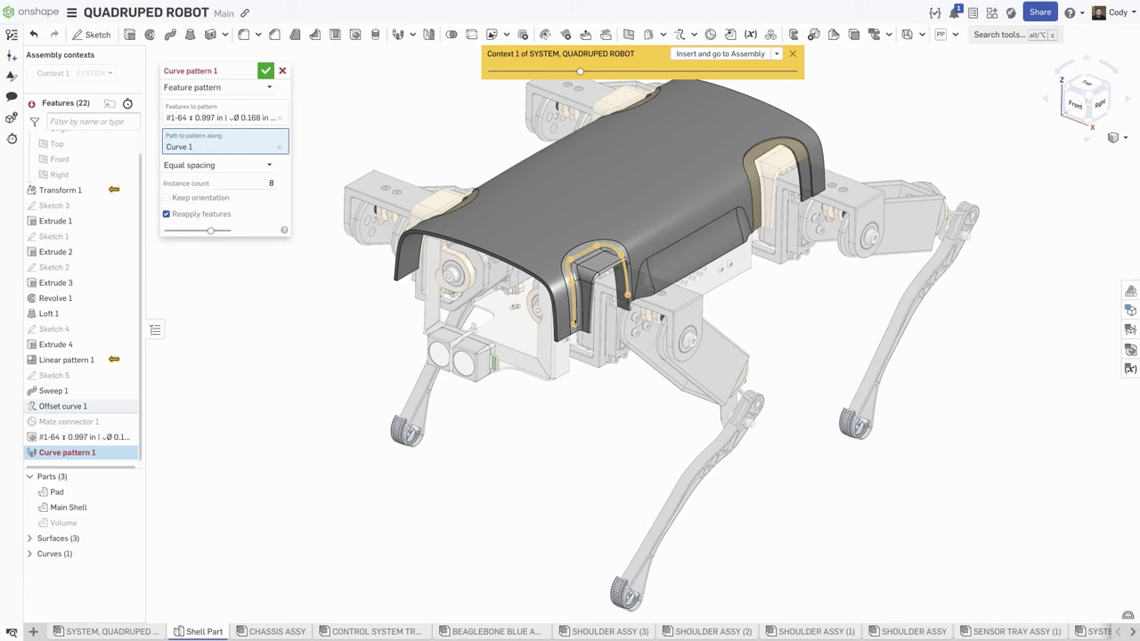
left_click(266, 71)
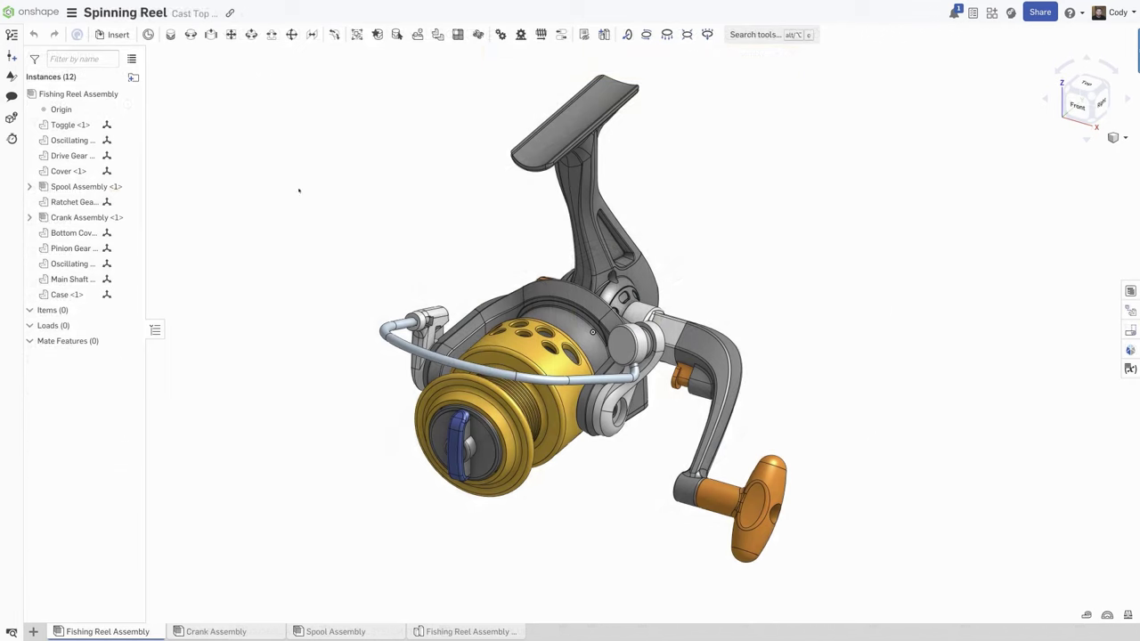
In version history, filter branches to Show current branch instead of workspaces-only
left_click(12, 33)
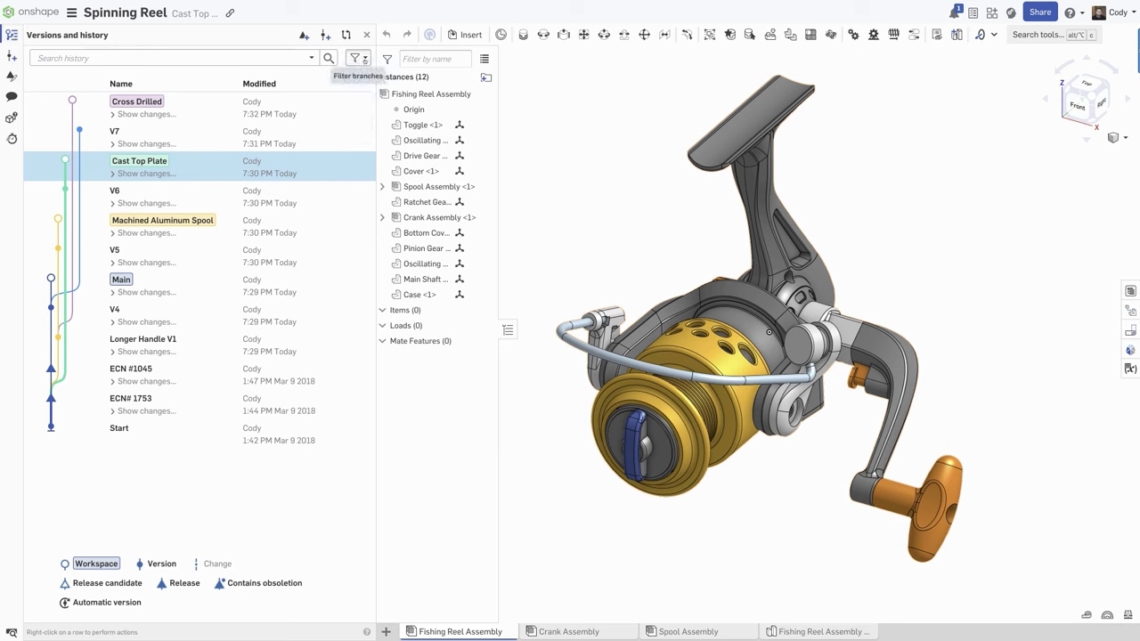
left_click(359, 58)
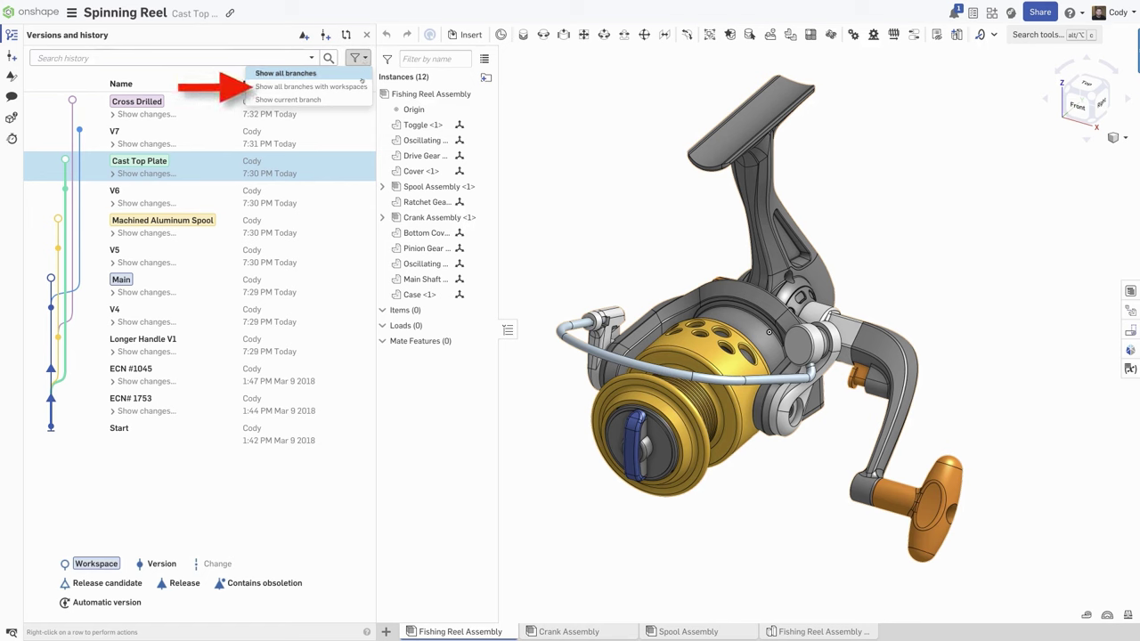
left_click(361, 86)
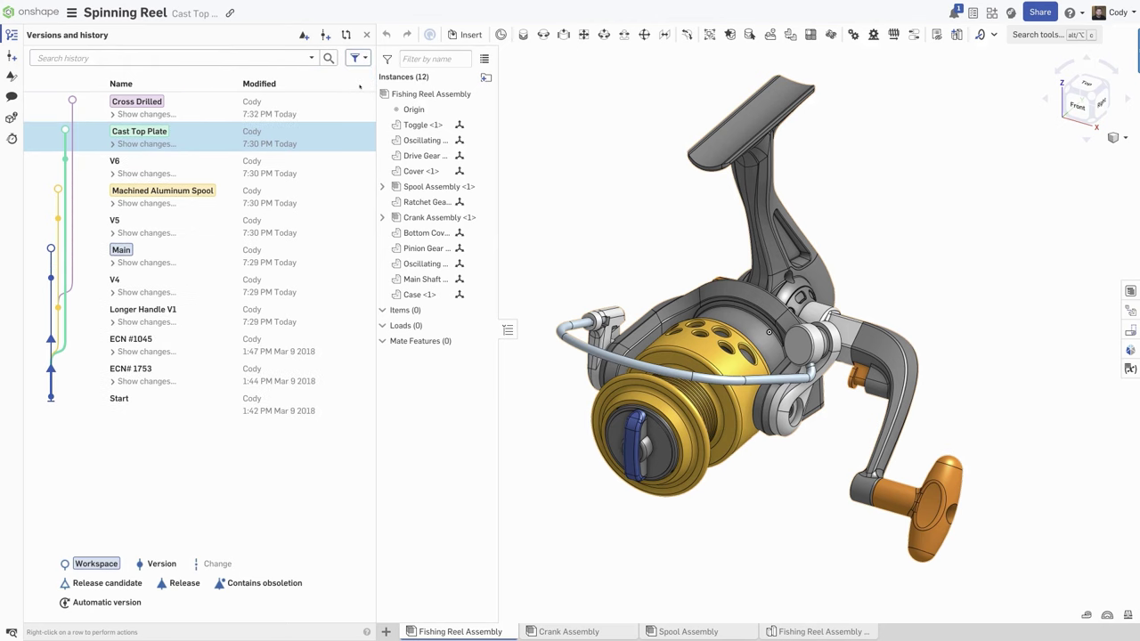
left_click(357, 58)
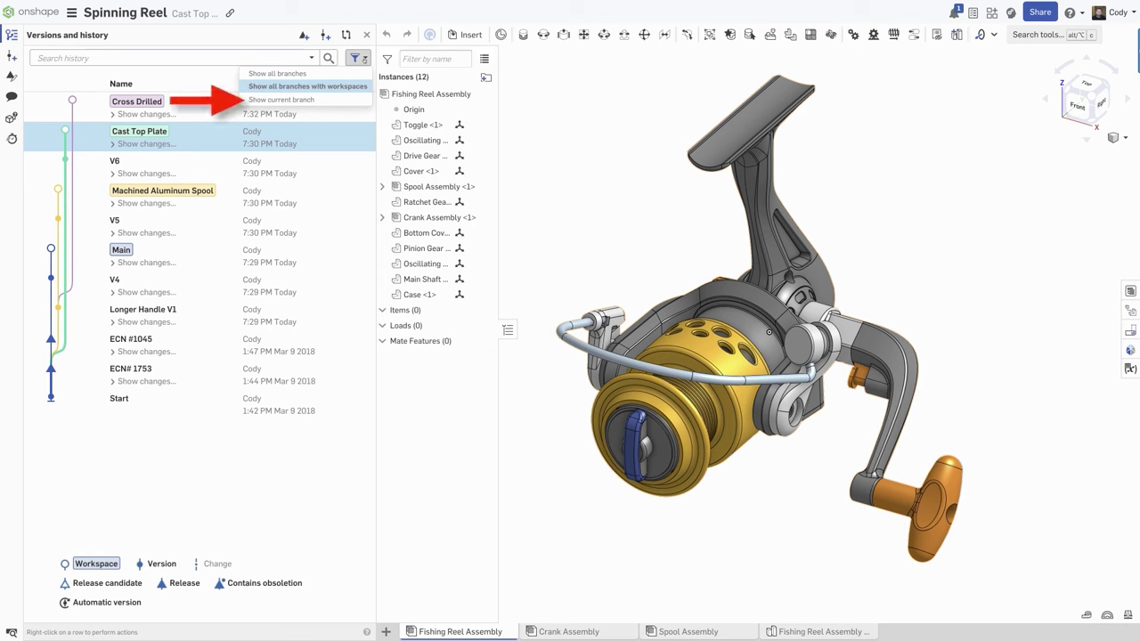
left_click(360, 100)
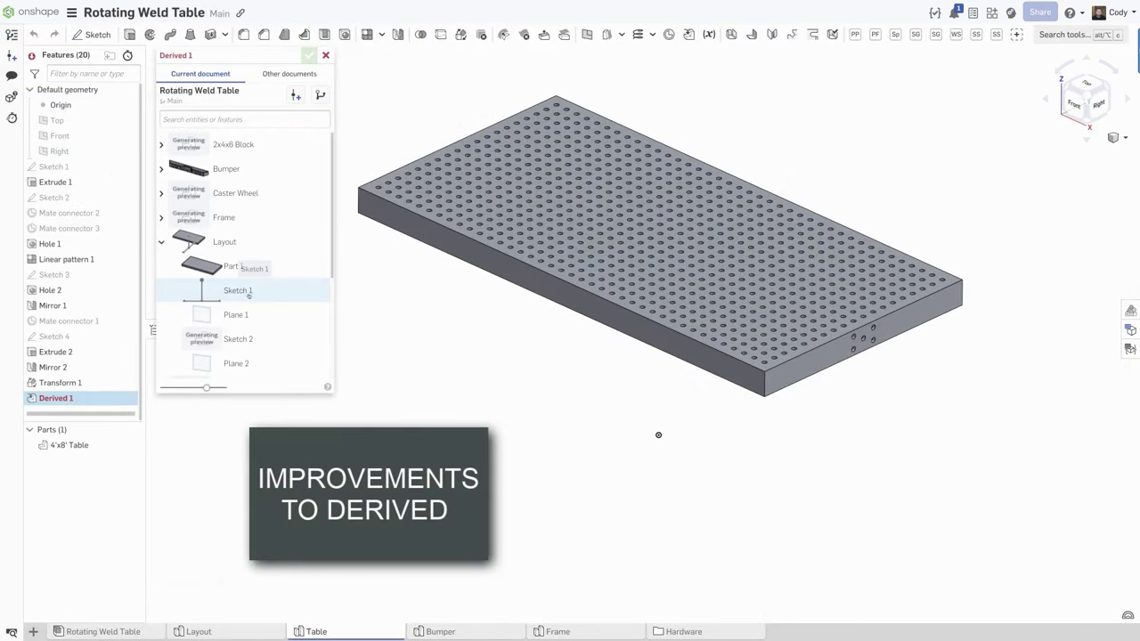
Derive Sketch 1, Plane 1, Sketch 2 and Plane 2 from Layout as Derived 1
left_click(239, 291)
left_click(231, 218)
left_click(236, 242)
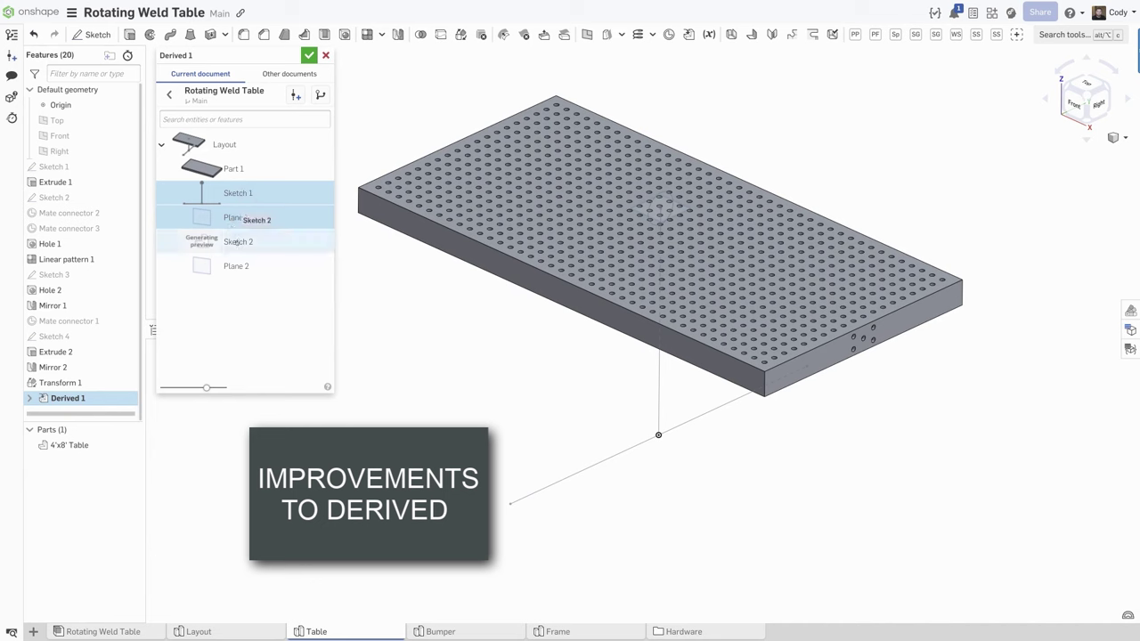
left_click(234, 265)
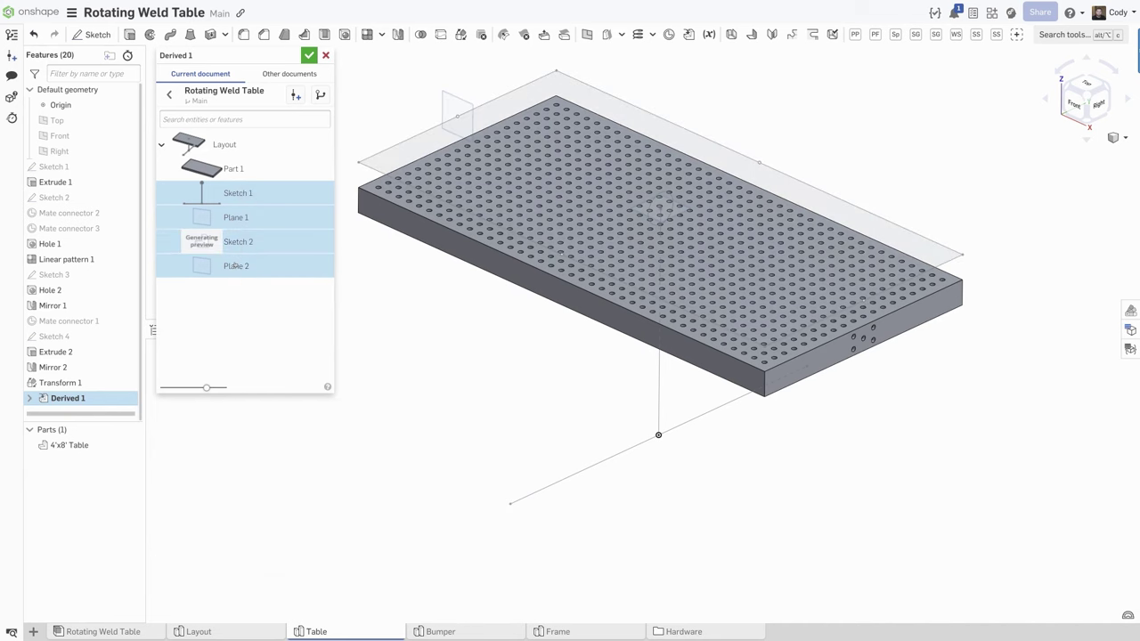
left_click(308, 56)
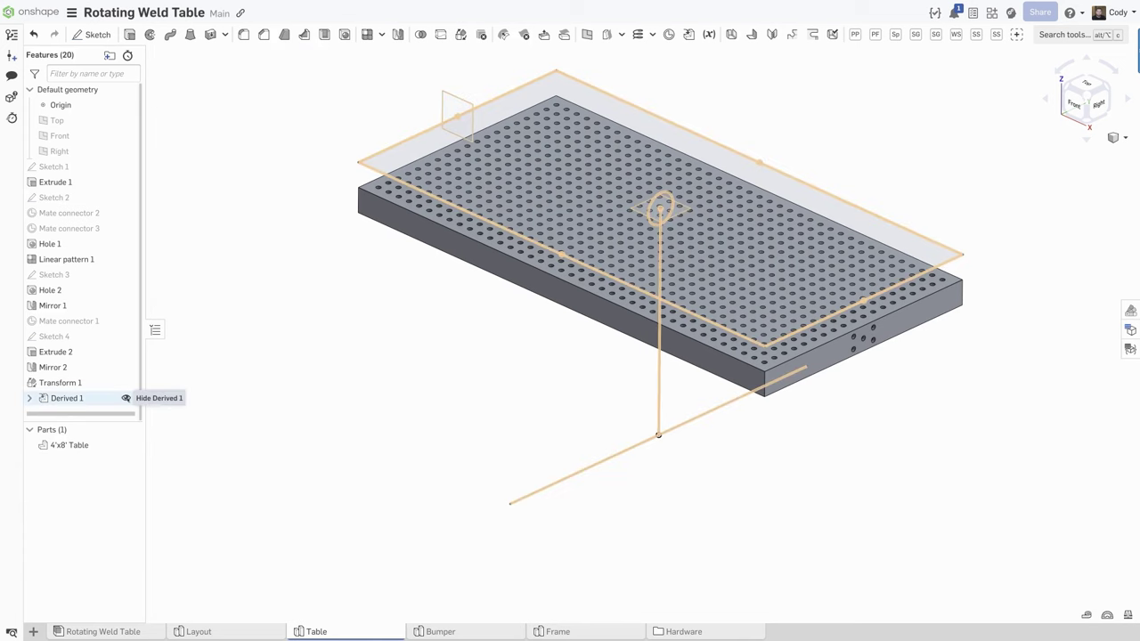
Toggle Derived 1's visibility, then hide its Sketch 1, Plane 1, Sketch 2 and Plane 2 individually
left_click(126, 398)
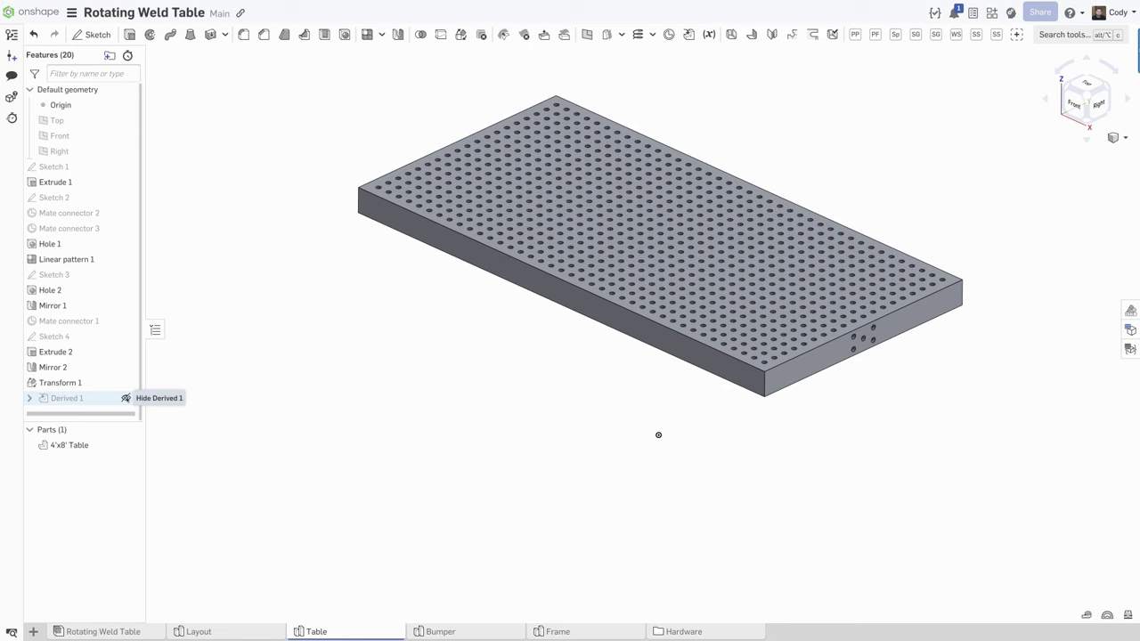
left_click(125, 398)
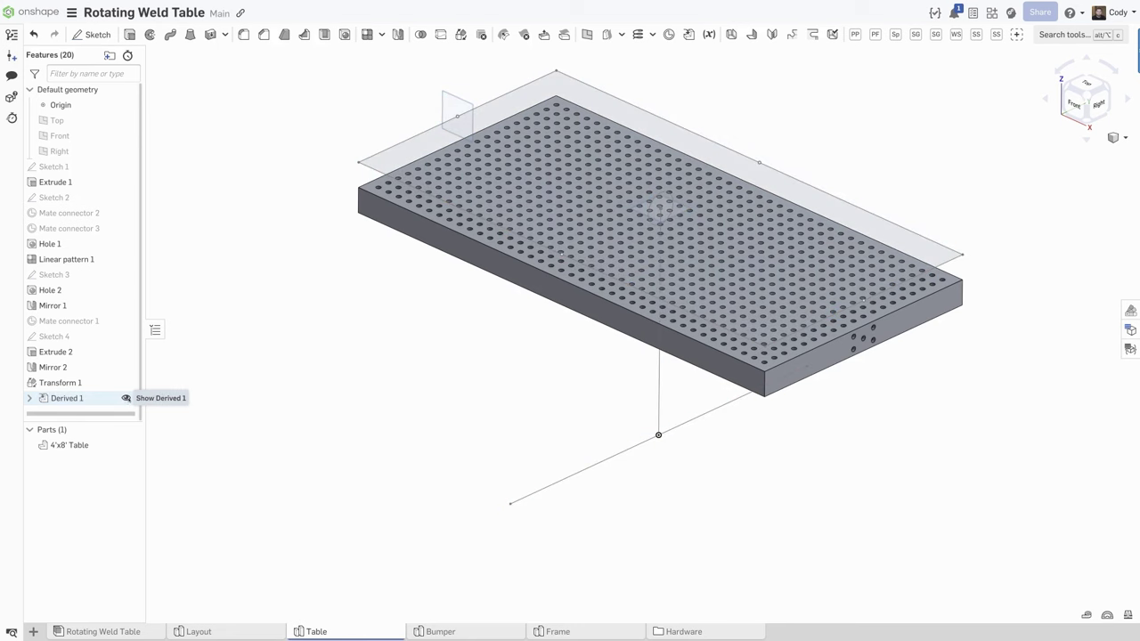
left_click(29, 399)
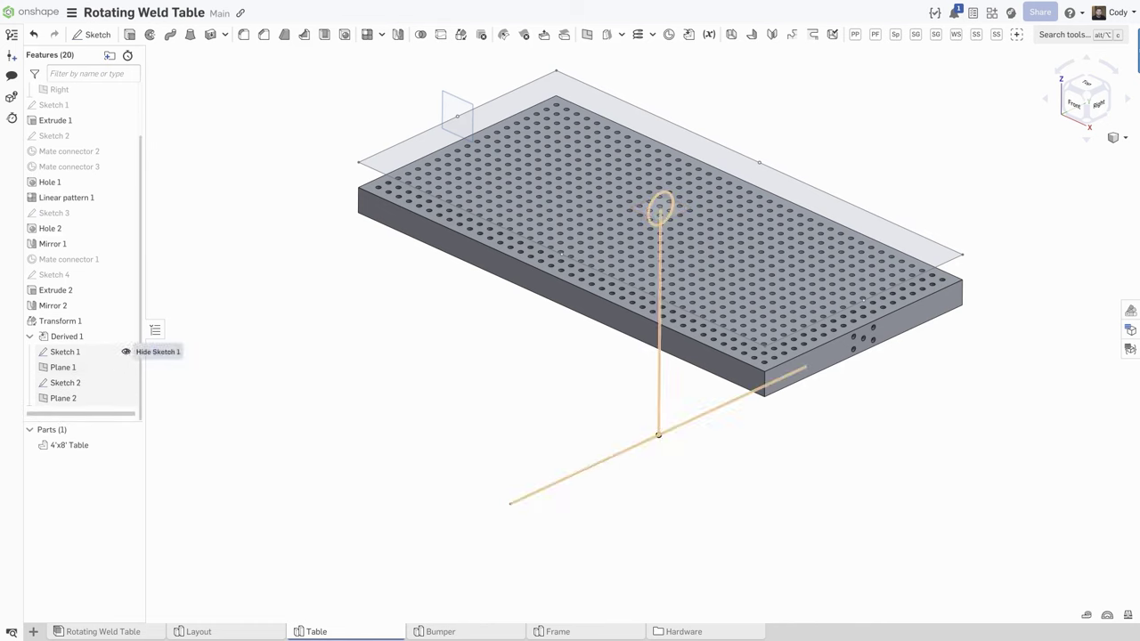
left_click(126, 352)
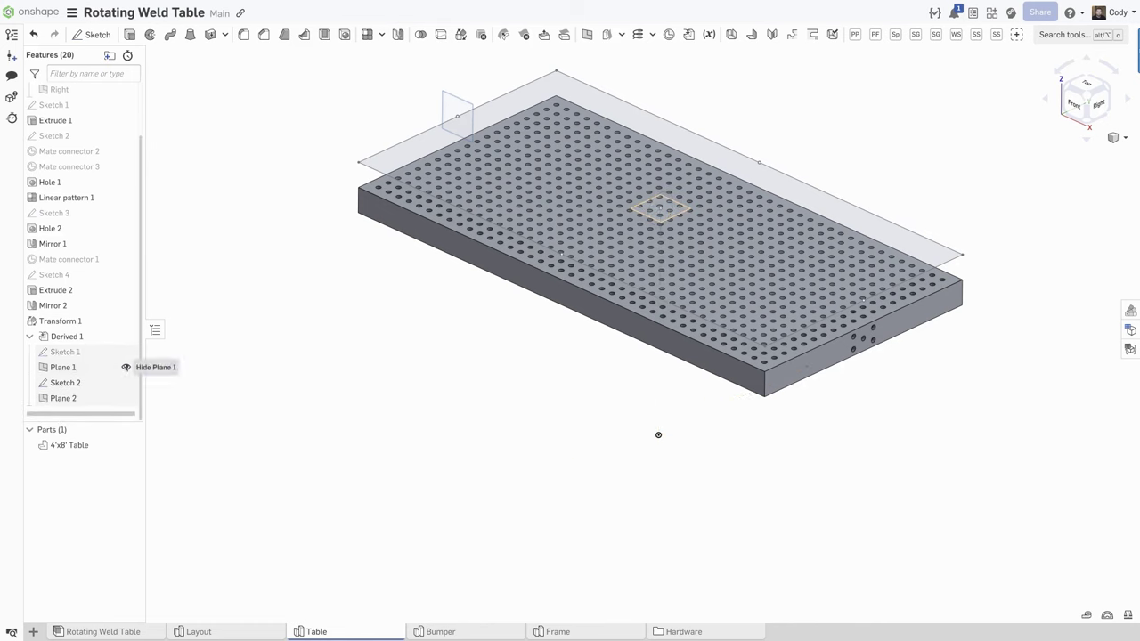
left_click(125, 367)
left_click(126, 382)
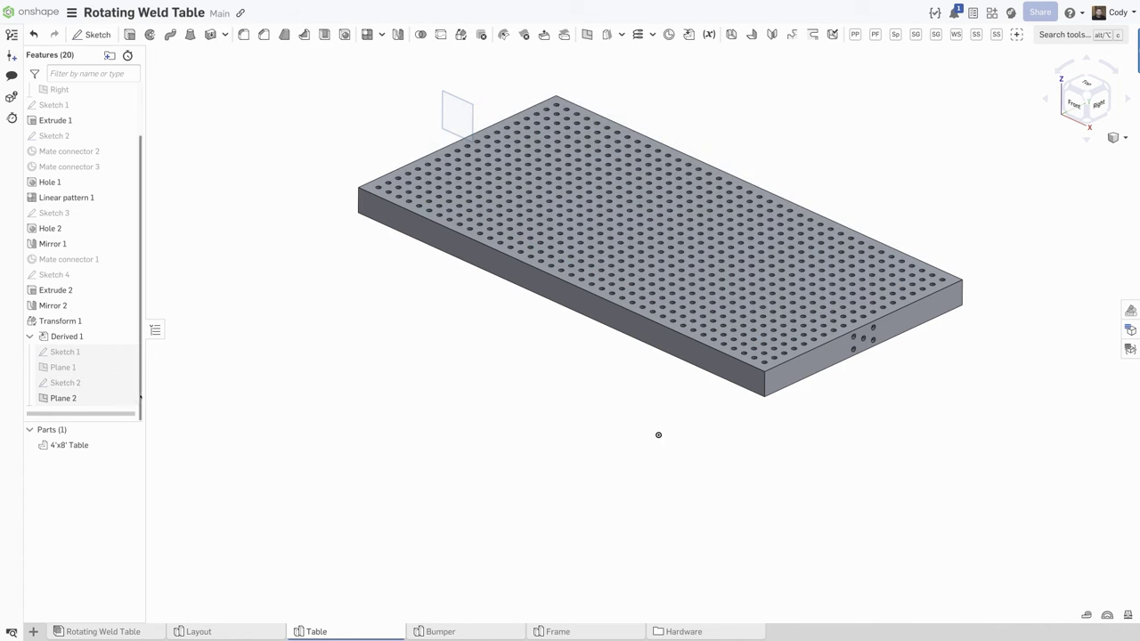
left_click(126, 398)
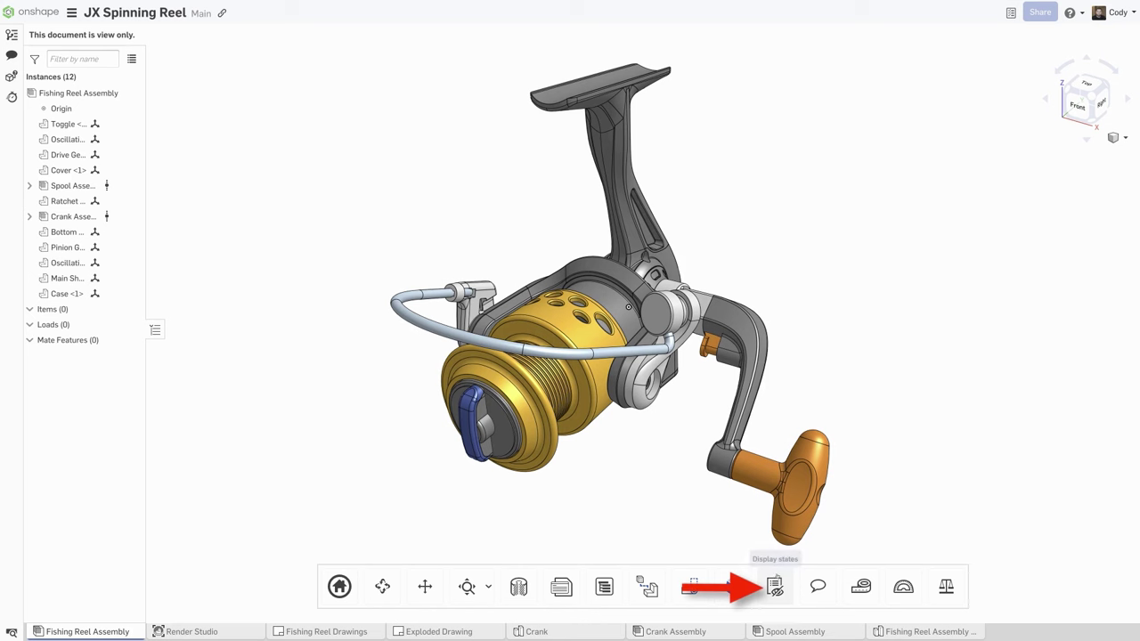
Open the Display states panel and look through the display state list without choosing one
left_click(775, 586)
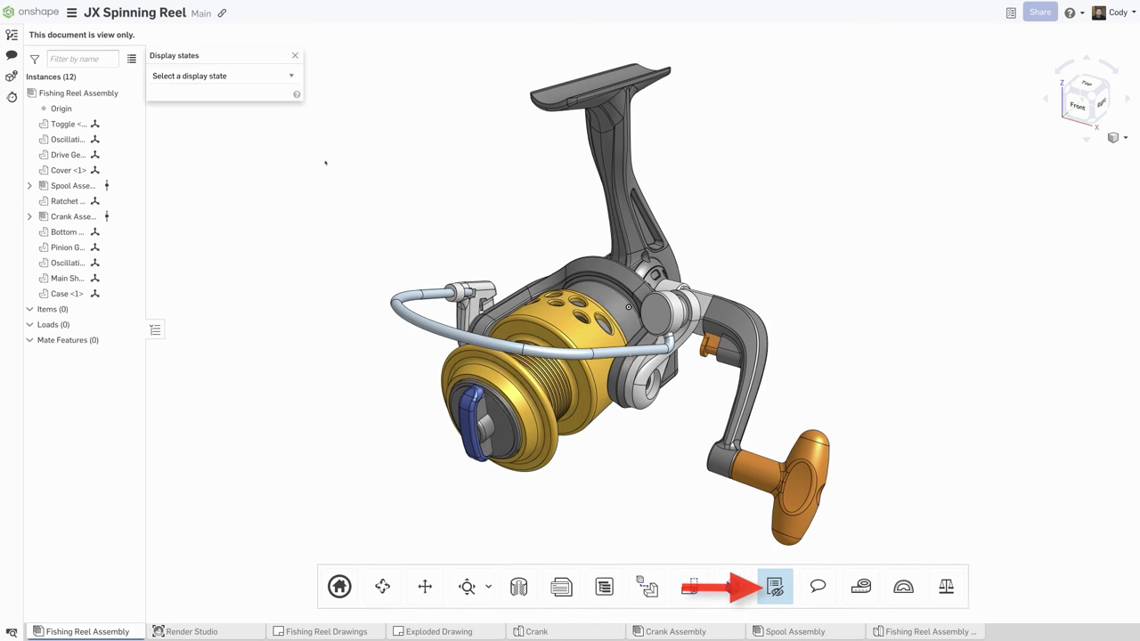
left_click(223, 76)
left_click(257, 153)
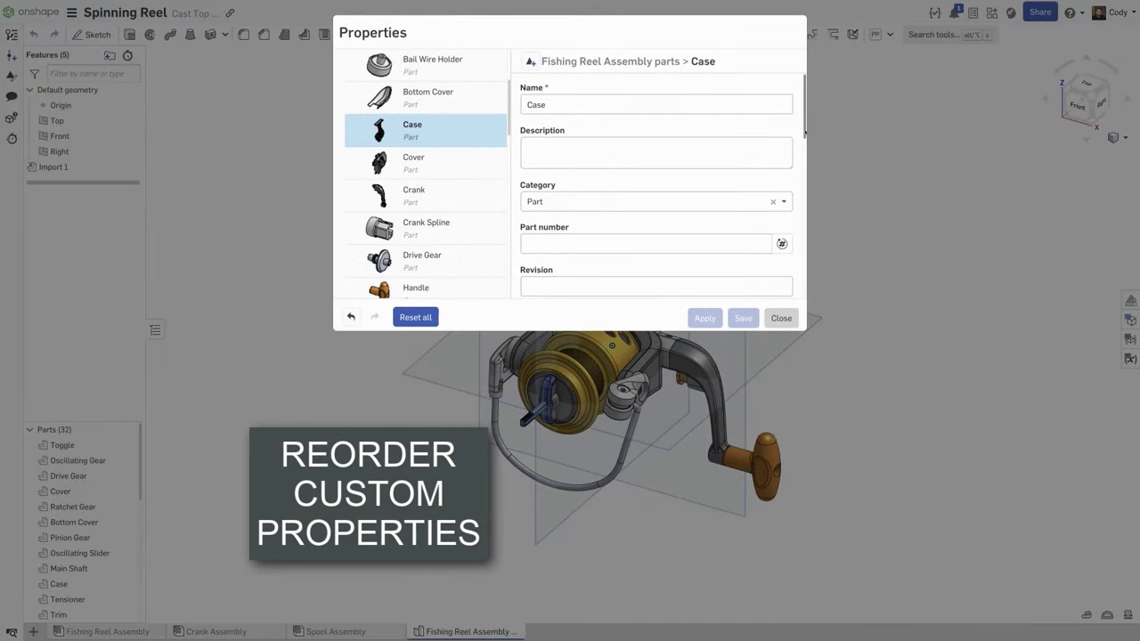
Reorder the part properties so MFG Method sits directly under Part number, and confirm
left_click_drag(804, 131, 805, 268)
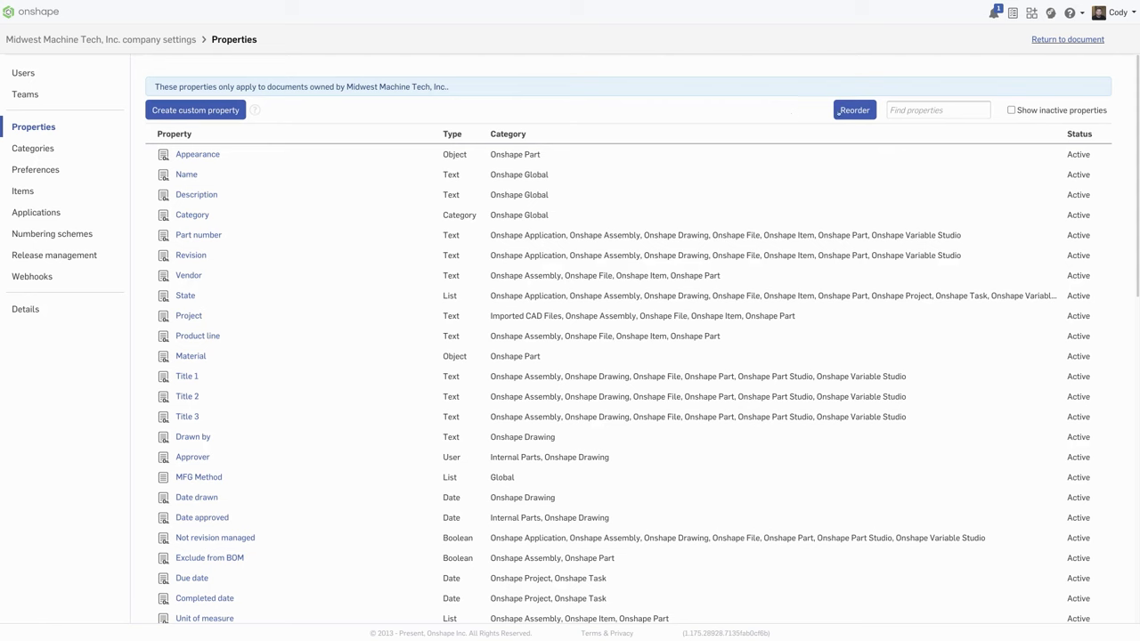
left_click(839, 111)
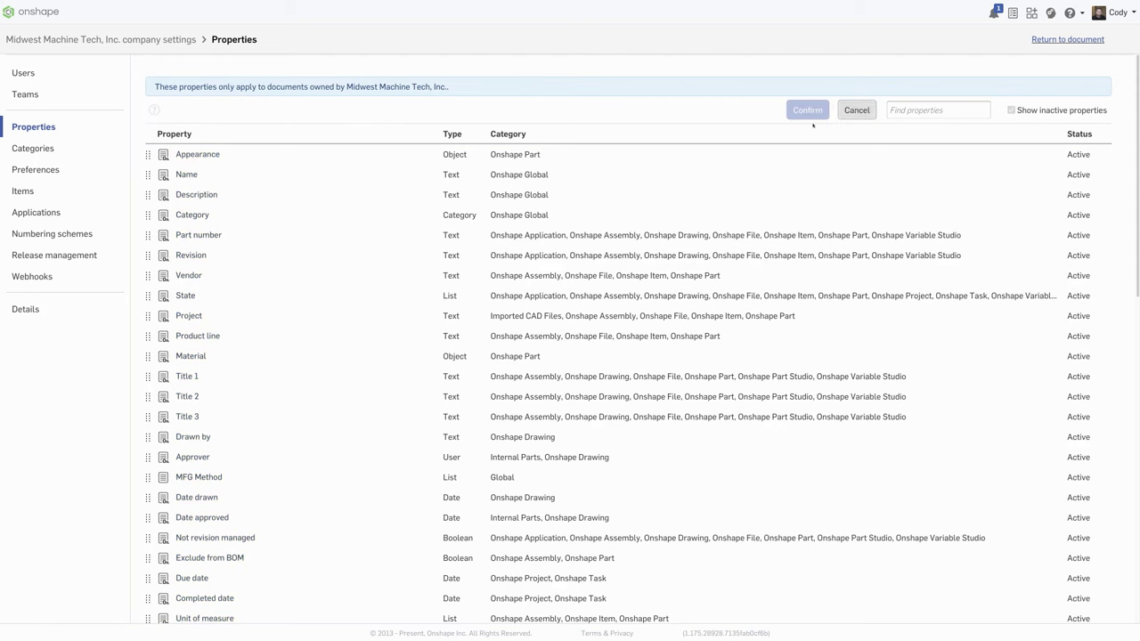
left_click_drag(148, 478, 149, 255)
left_click(803, 110)
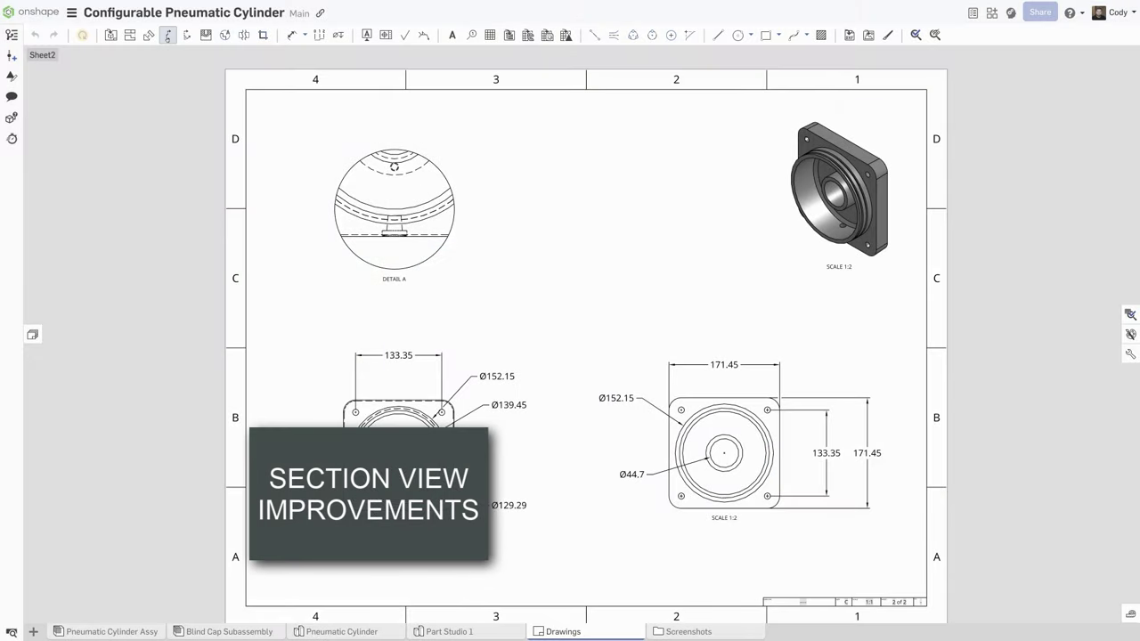
Draw the B-B section line across Detail A and drop the vertical section view to its right
left_click(167, 36)
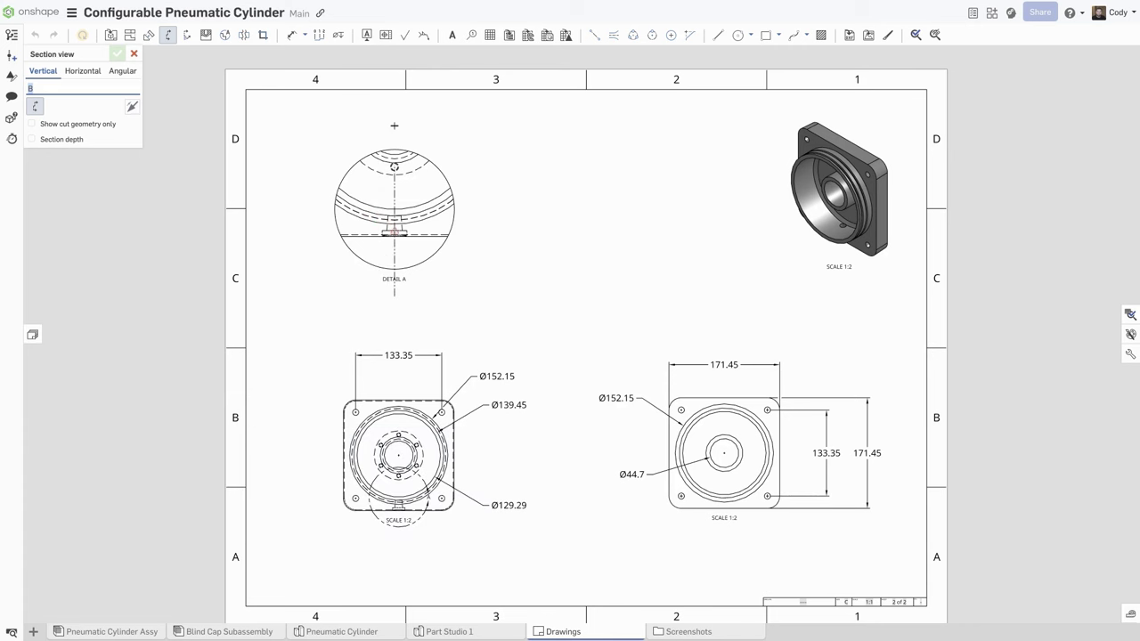
left_click(394, 231)
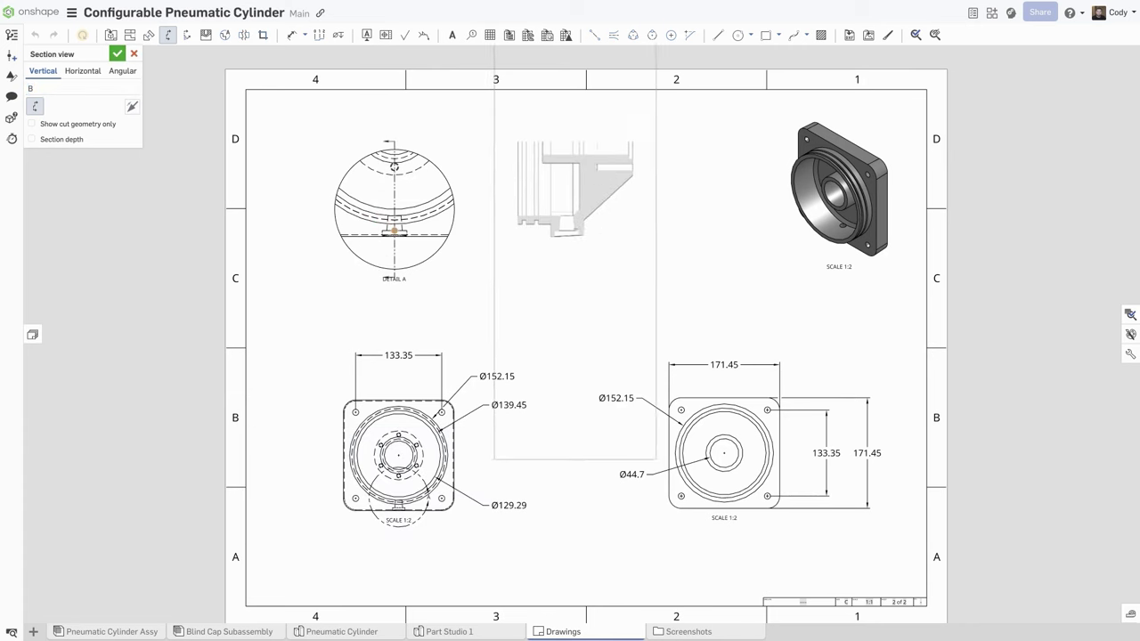
left_click(599, 232)
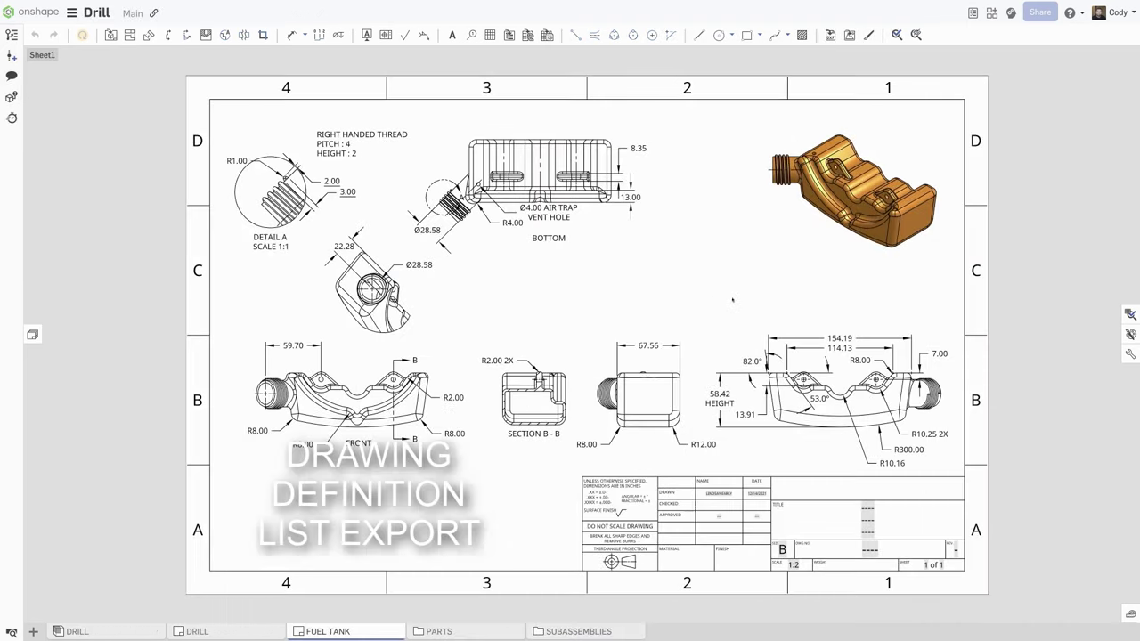
From the Inspection table, export the FUEL TANK drawing as a Drawing definition list CSV
left_click(1129, 315)
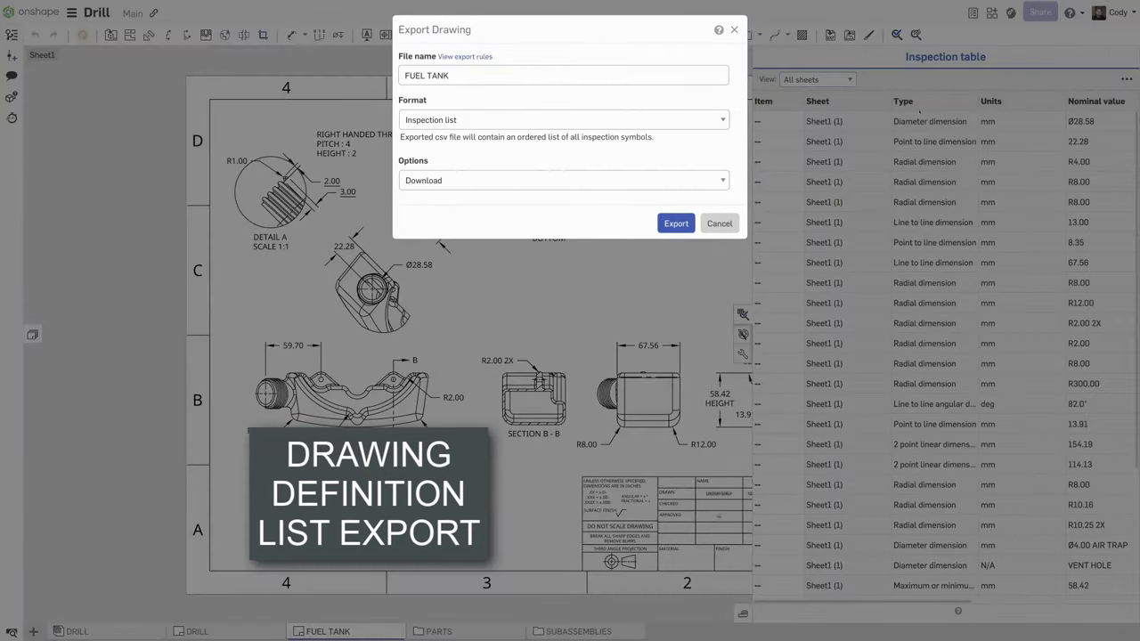
left_click(710, 120)
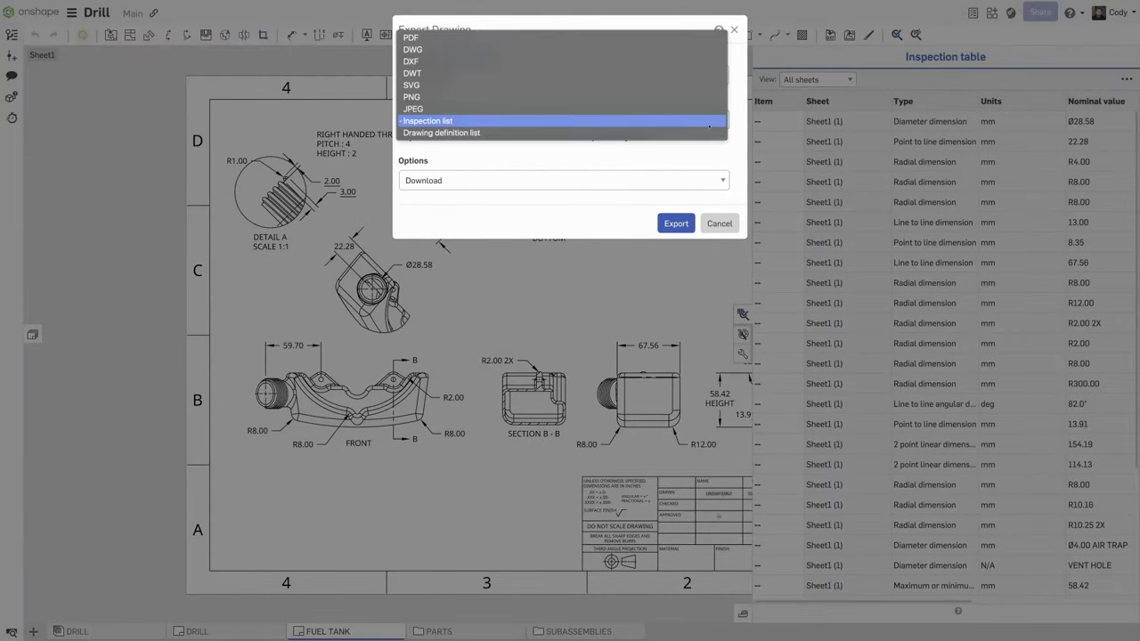
left_click(709, 132)
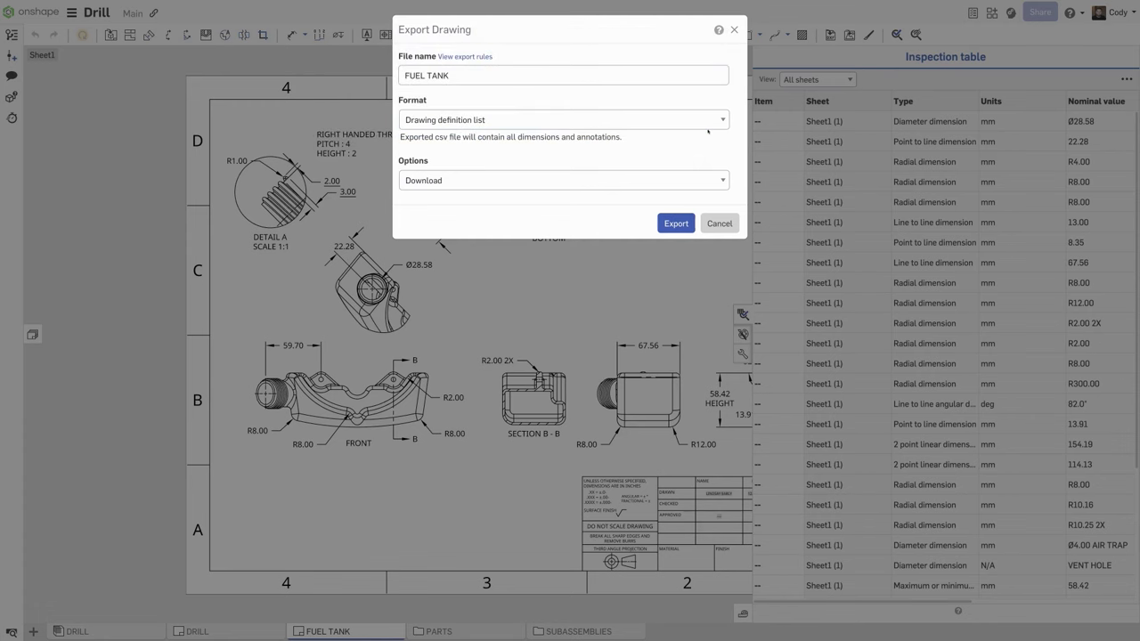
left_click(676, 223)
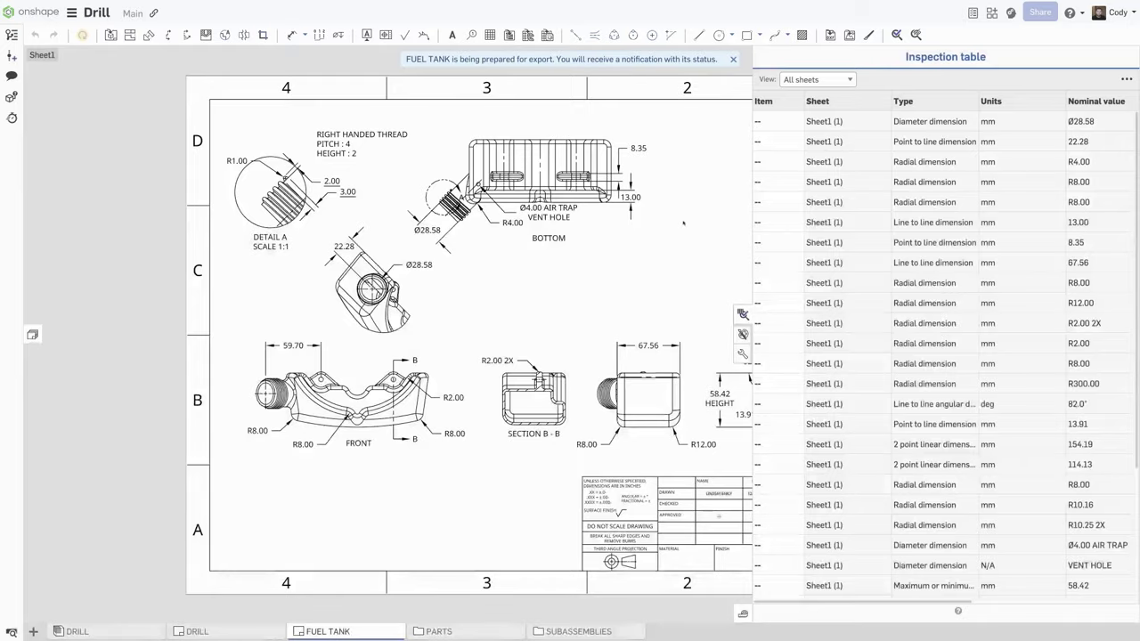